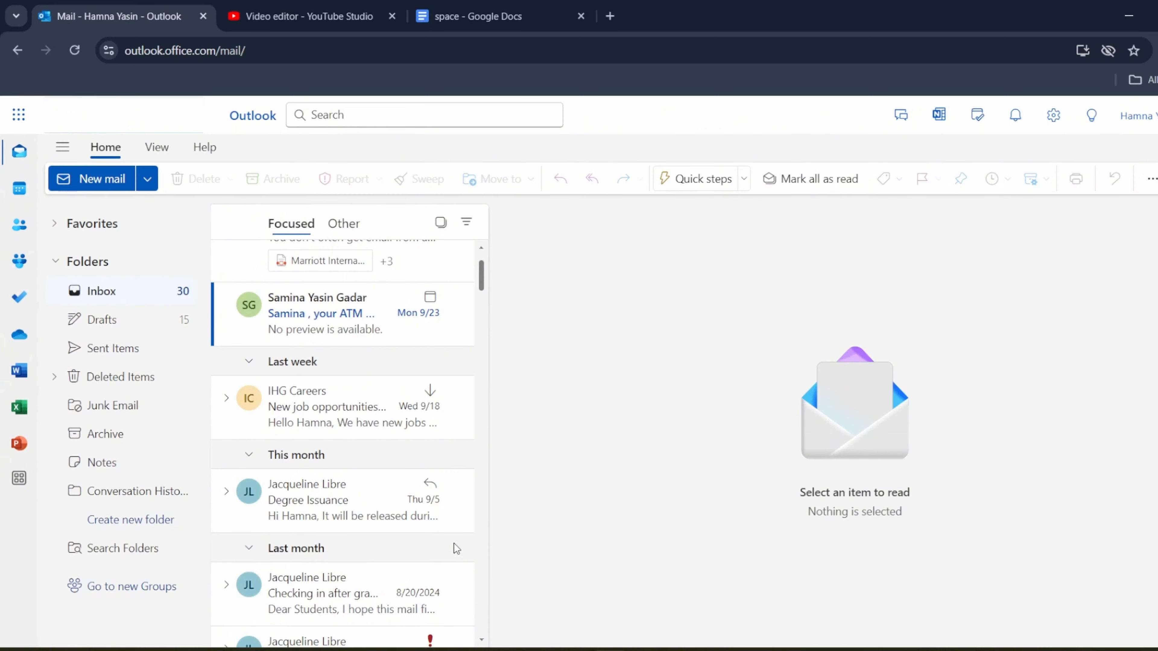
# Look through the older and recent messages in the Focused inbox list
pyautogui.scroll(-6, 353, 469)
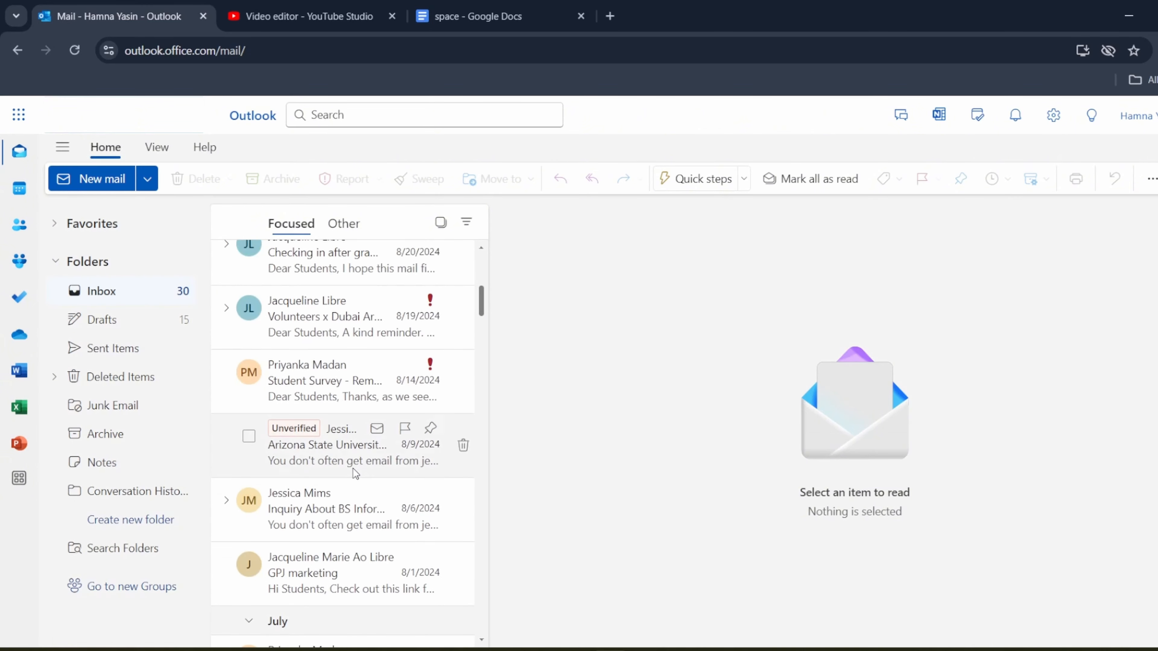
pyautogui.scroll(-6, 353, 469)
pyautogui.scroll(5, 353, 469)
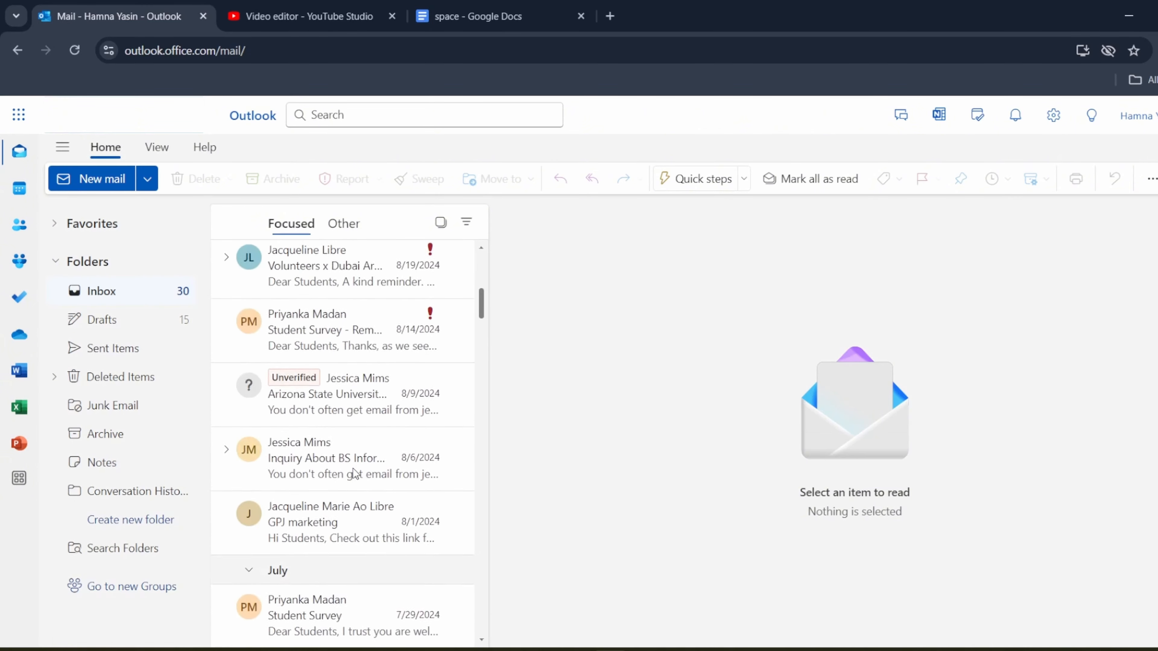
pyautogui.scroll(8, 353, 469)
pyautogui.scroll(-2, 353, 469)
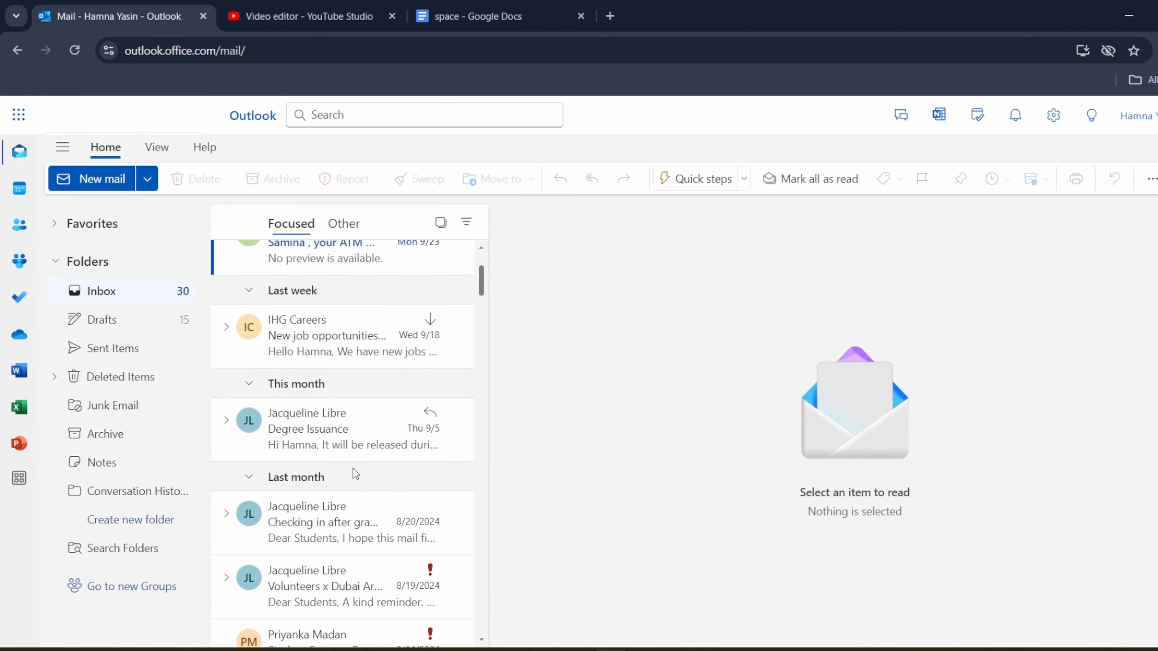
pyautogui.scroll(1, 353, 469)
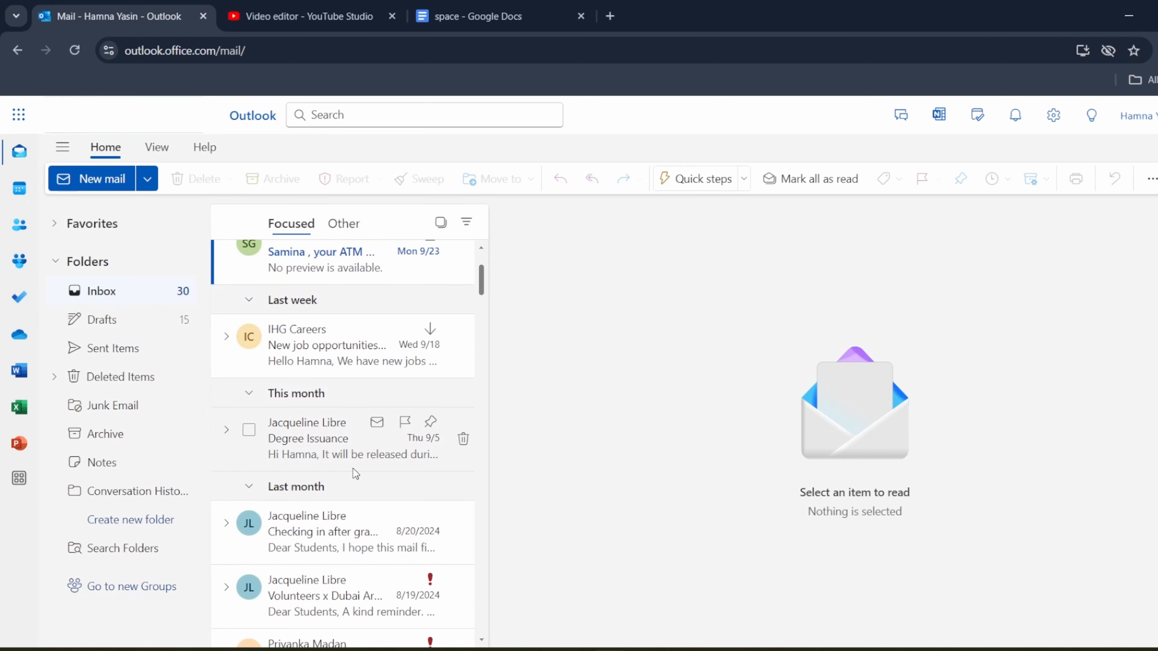
pyautogui.scroll(1, 352, 468)
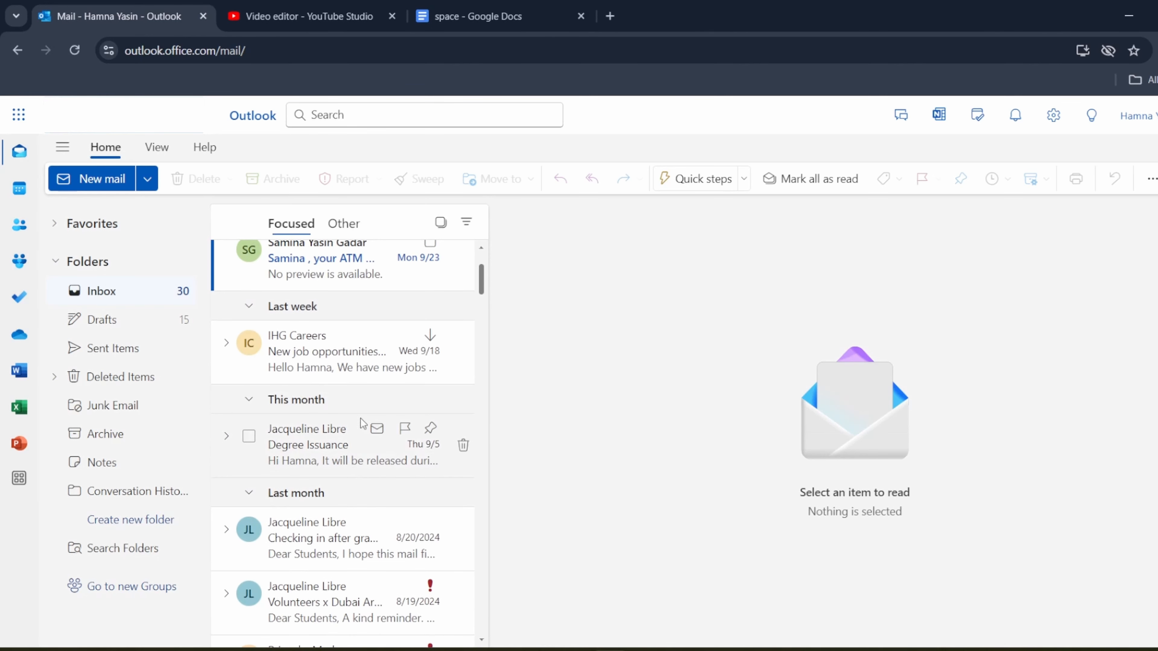
pyautogui.scroll(2, 348, 365)
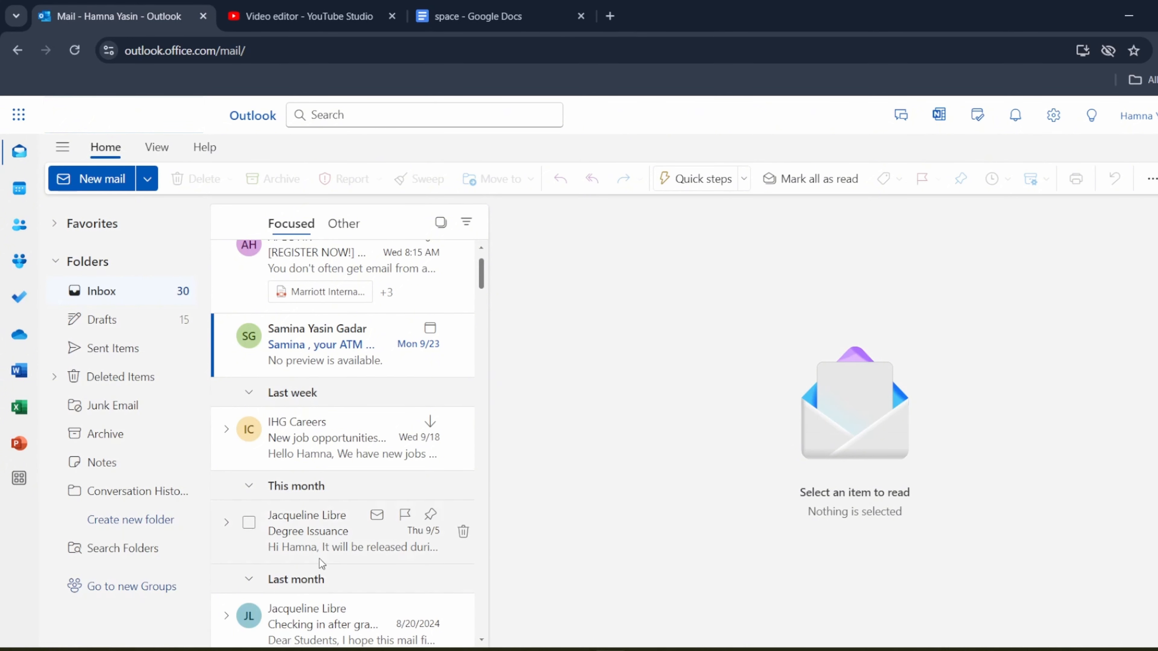
# Move the IHG Careers message to a new folder named "HR communcation" and return to the Inbox
pyautogui.rightClick(312, 452)
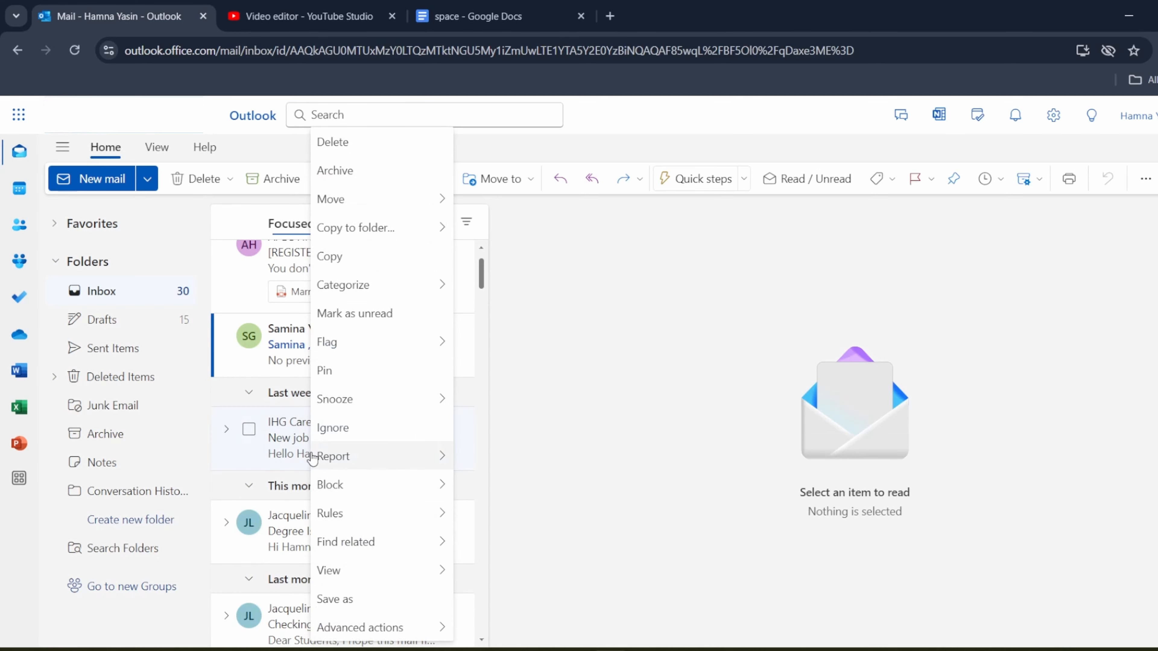
pyautogui.moveTo(312, 457)
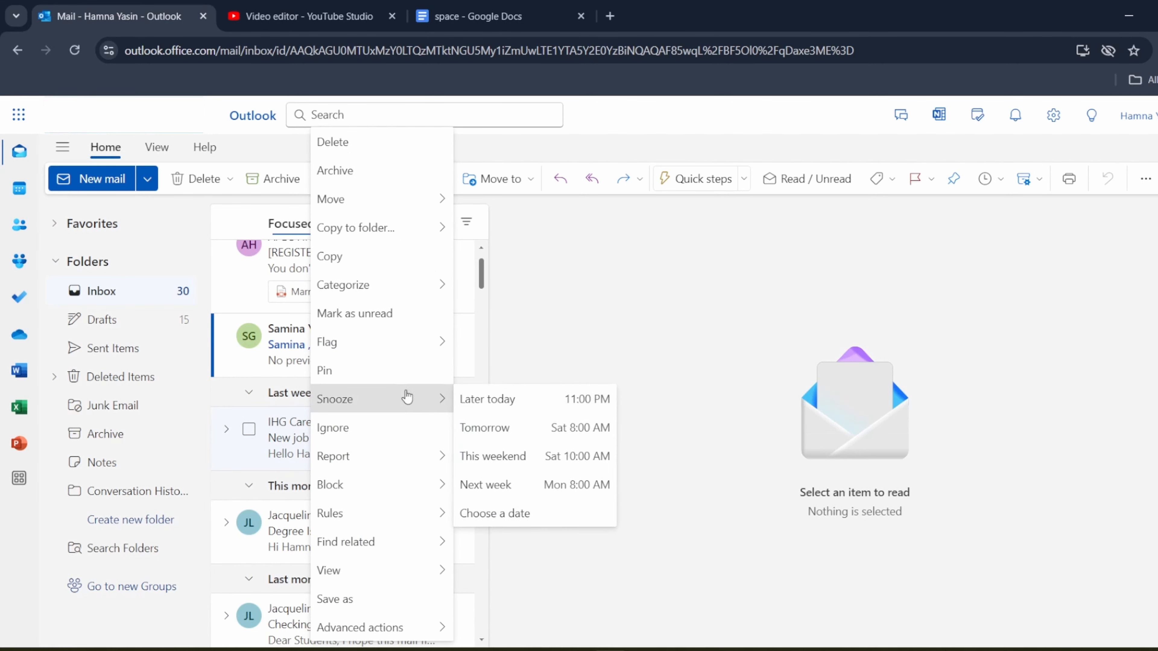
pyautogui.moveTo(423, 200)
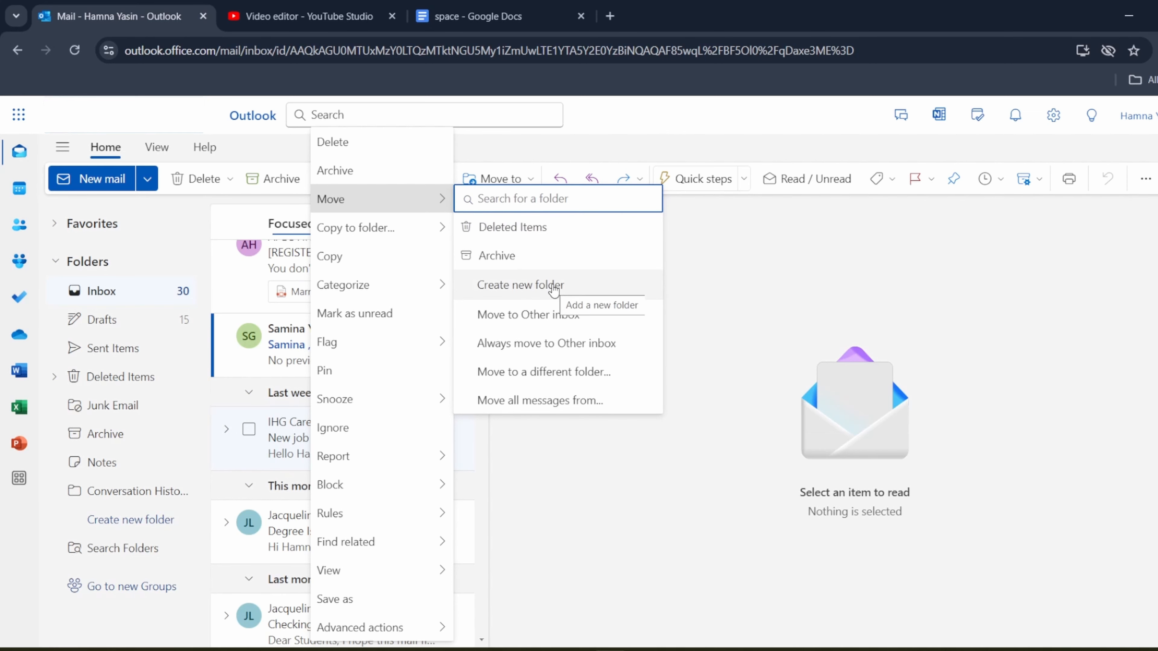
pyautogui.click(525, 288)
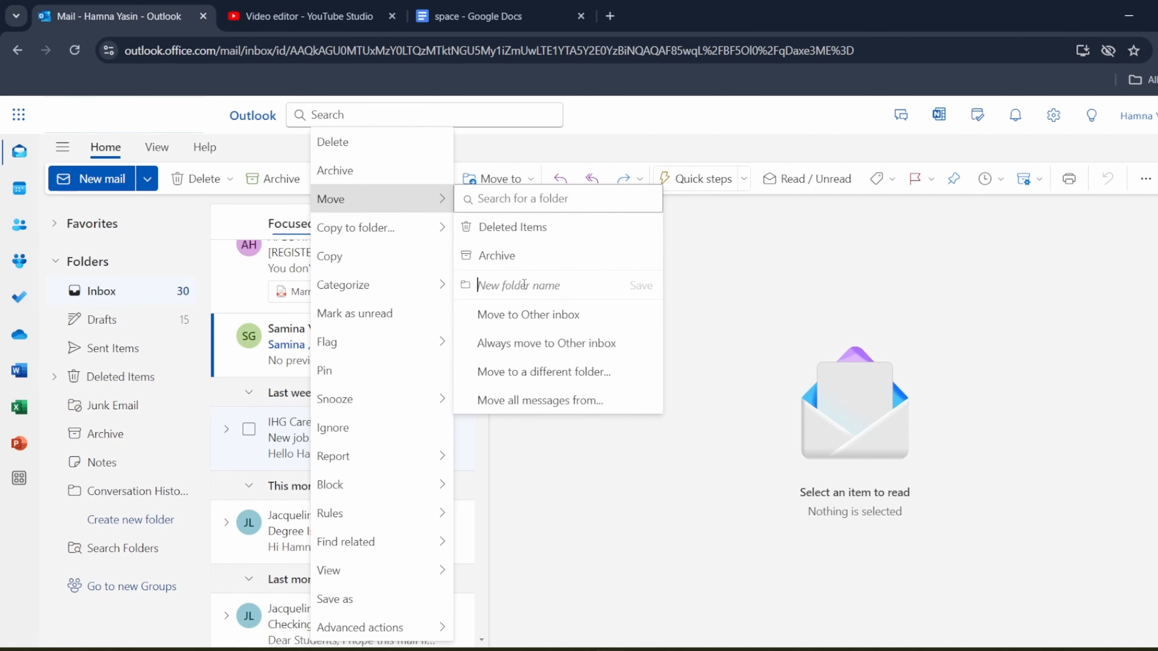
pyautogui.write('HR commund')
pyautogui.write('ation')
pyautogui.click(643, 286)
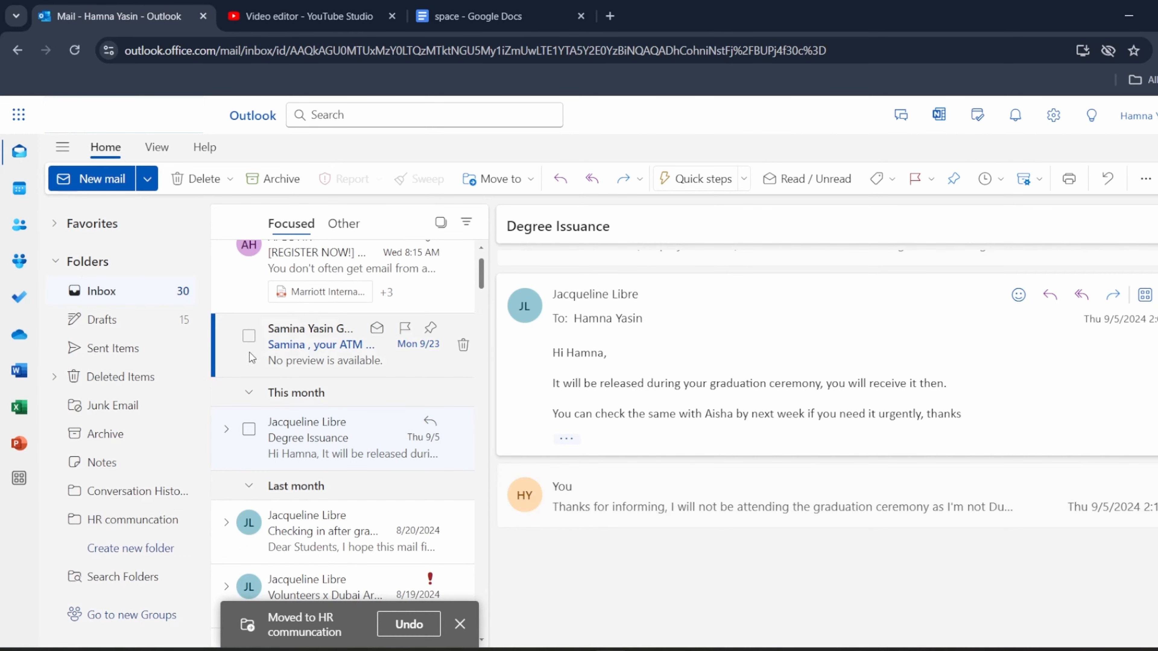
pyautogui.click(148, 287)
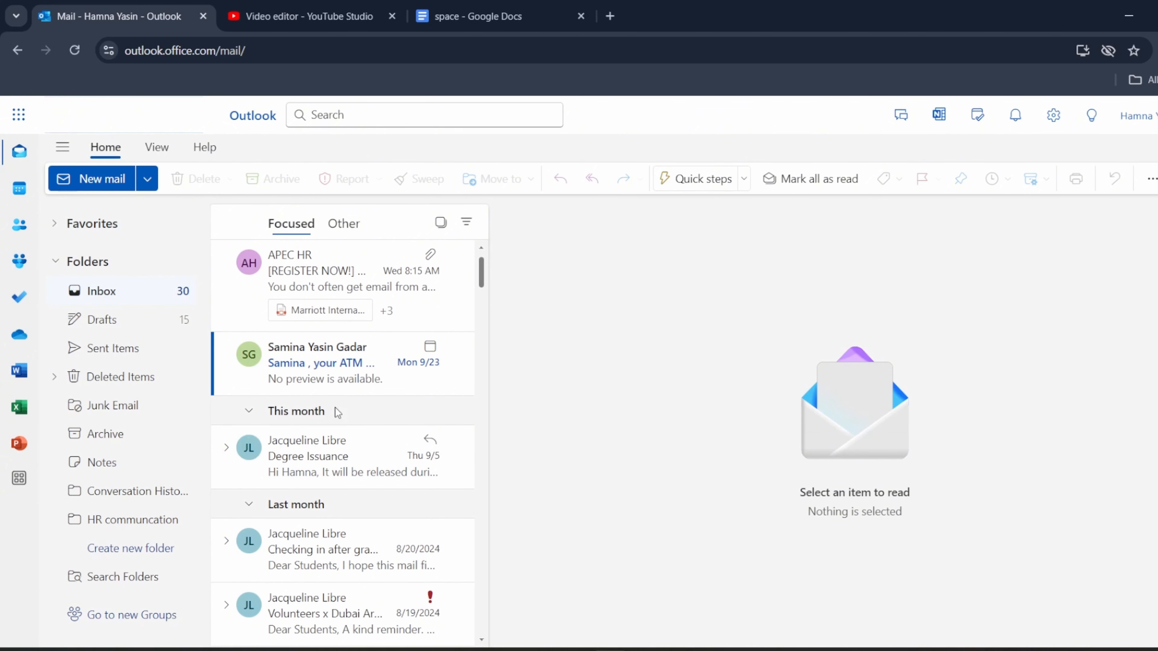
# Create a rule from the unread ATM message that moves its sender's mail to "HR communcation", and run it in the Inbox
pyautogui.rightClick(324, 376)
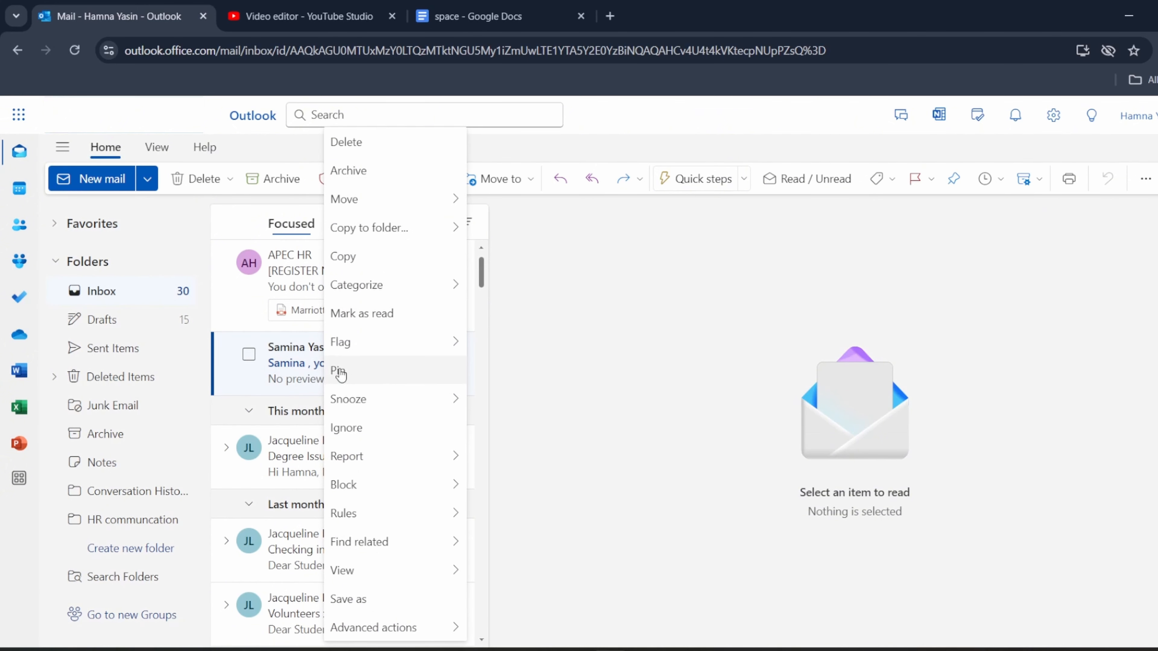
pyautogui.moveTo(401, 513)
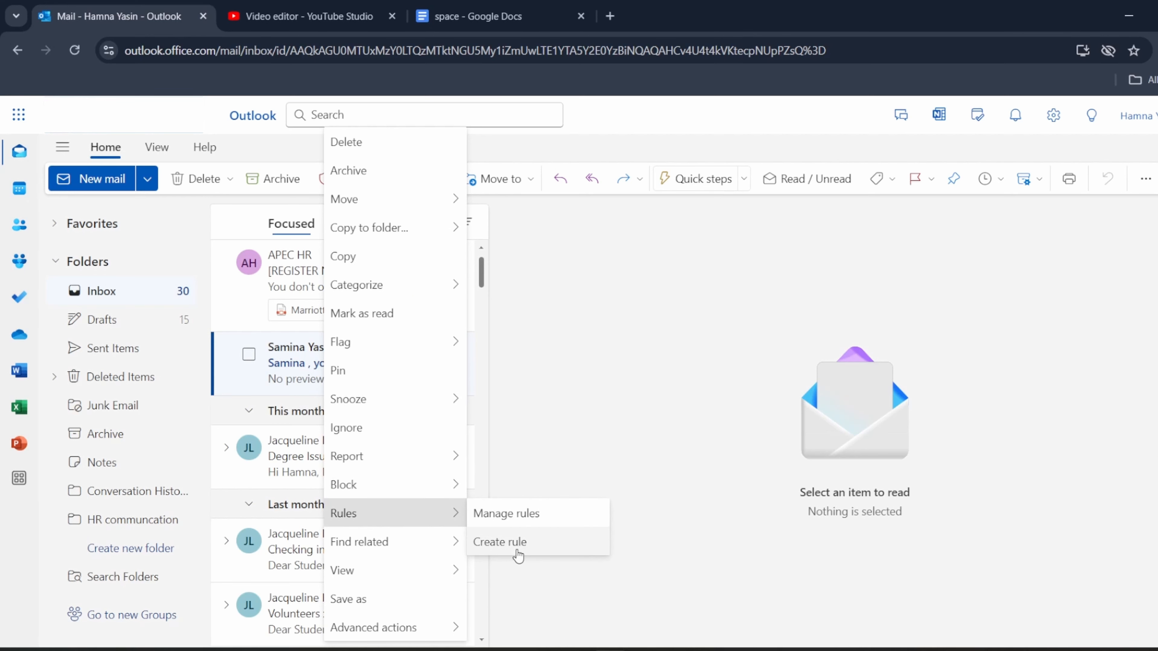
pyautogui.click(499, 542)
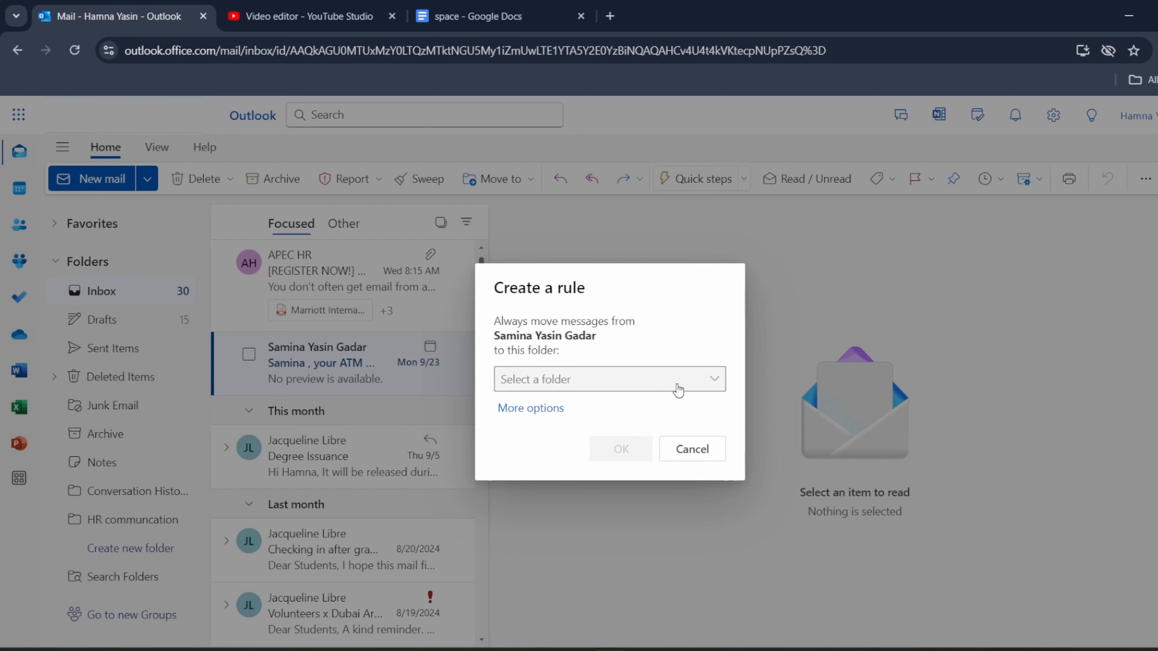
pyautogui.click(685, 391)
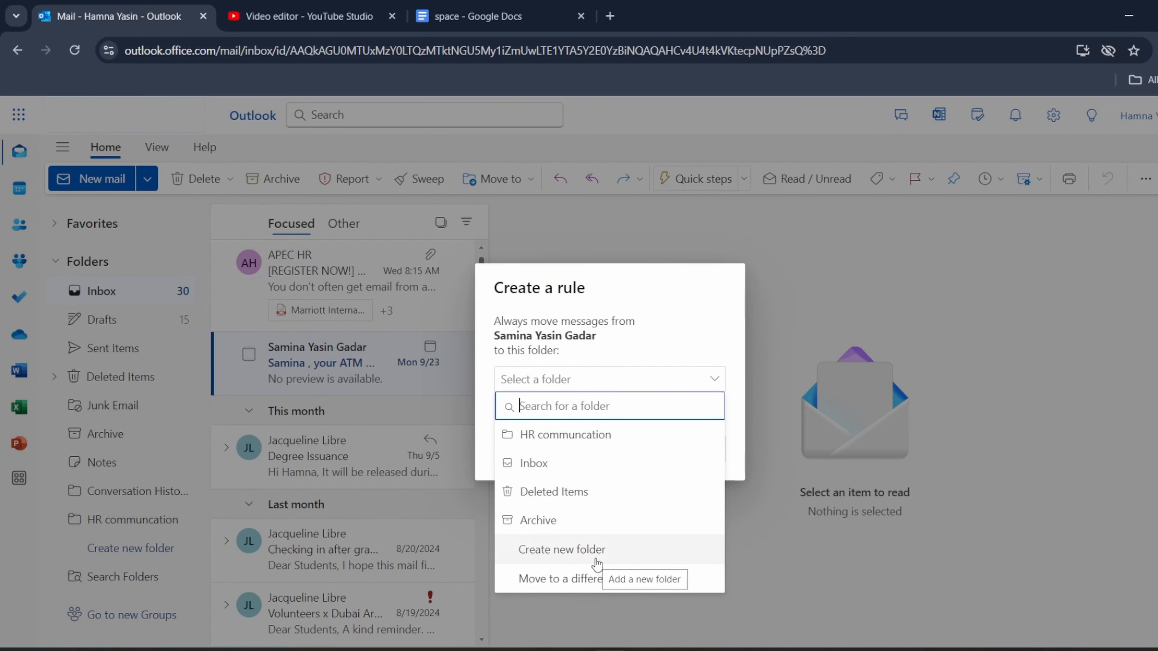
pyautogui.click(549, 434)
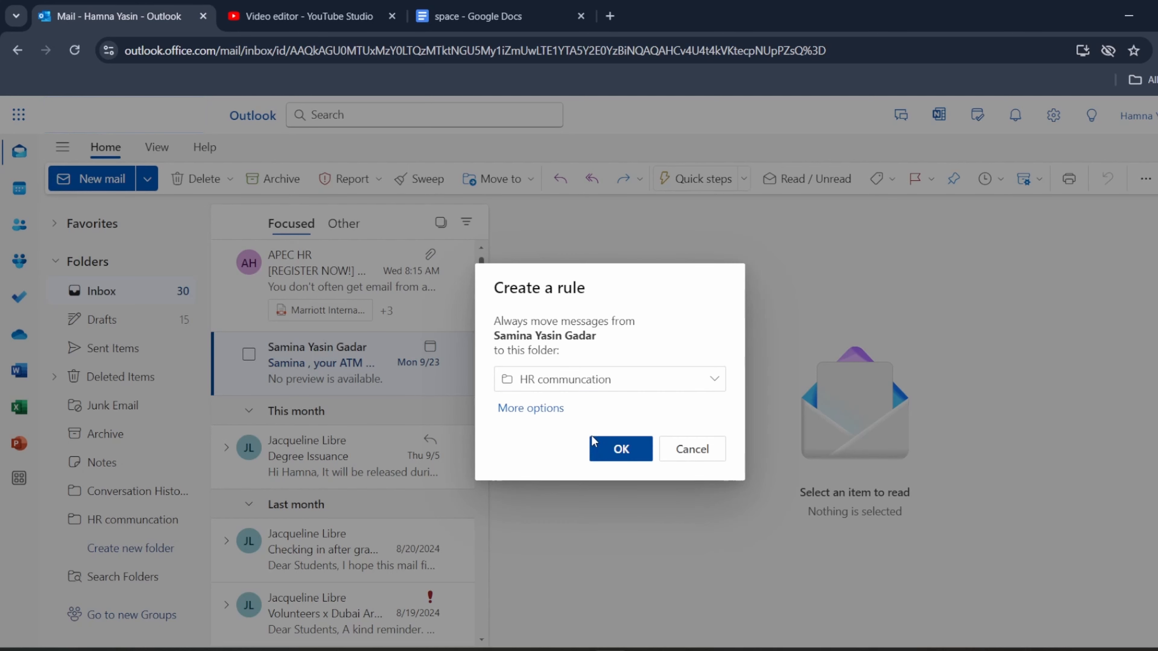
pyautogui.click(614, 462)
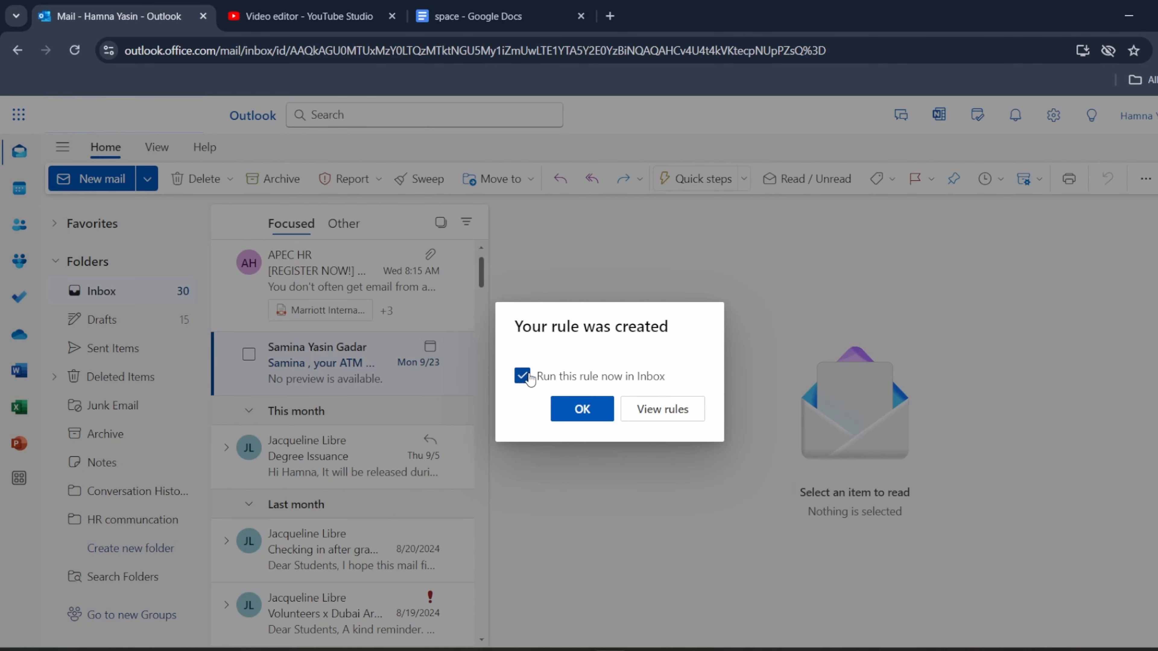
pyautogui.click(597, 417)
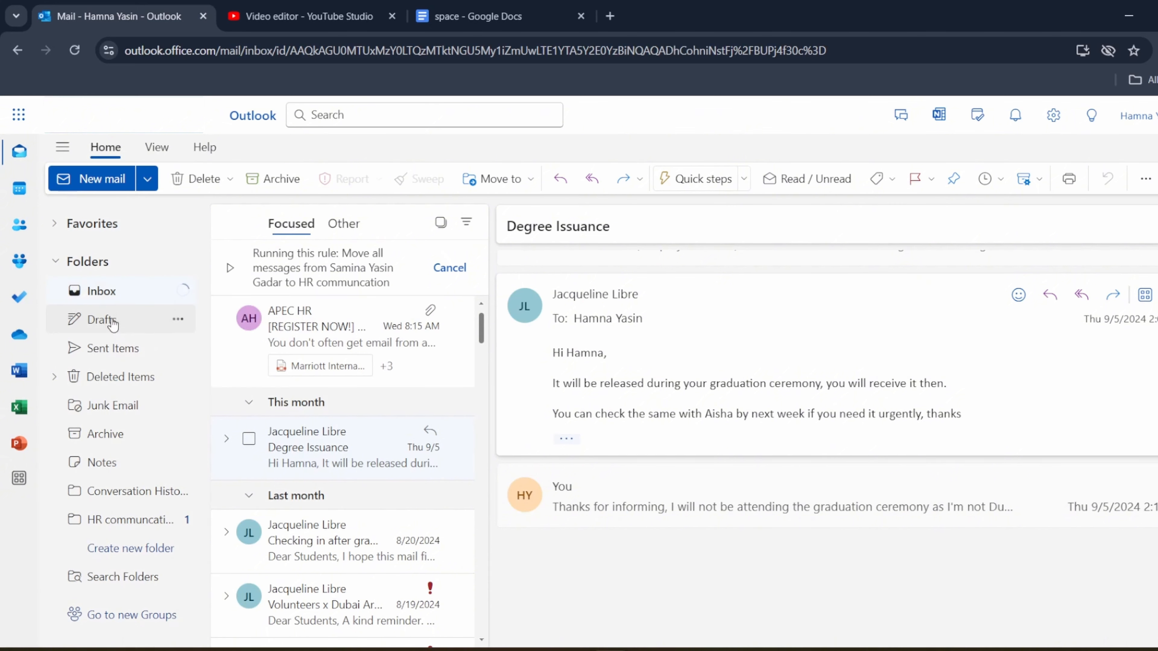
pyautogui.click(103, 299)
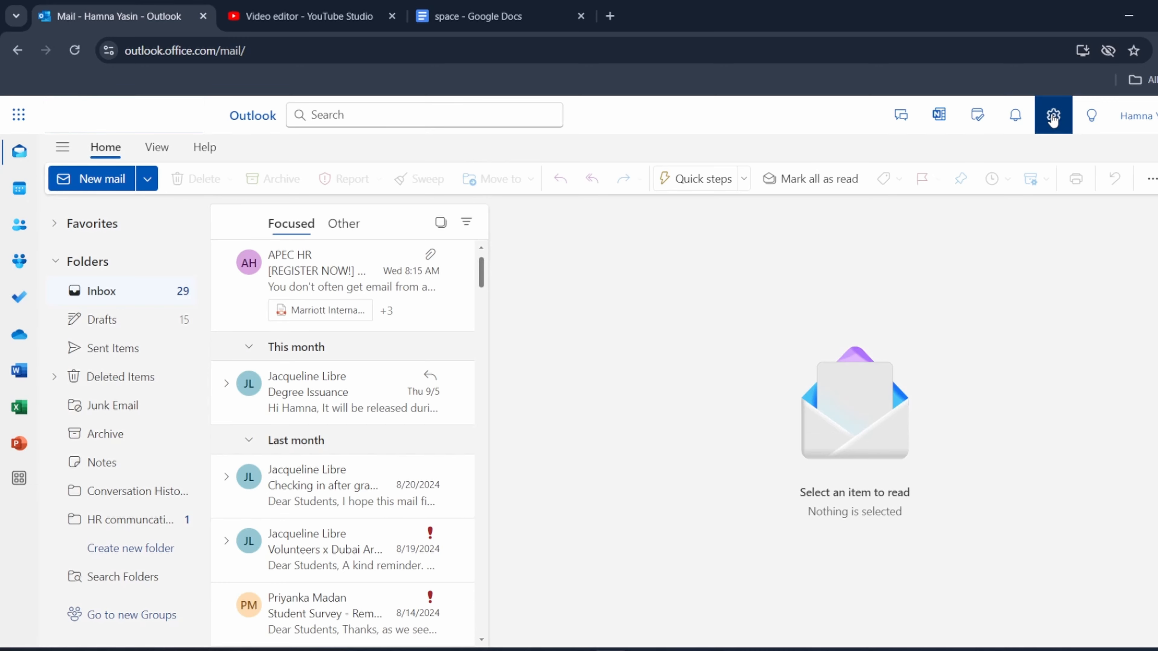
# Start a new quick step in the mail settings, named "email", with Delete as its action
pyautogui.click(1053, 117)
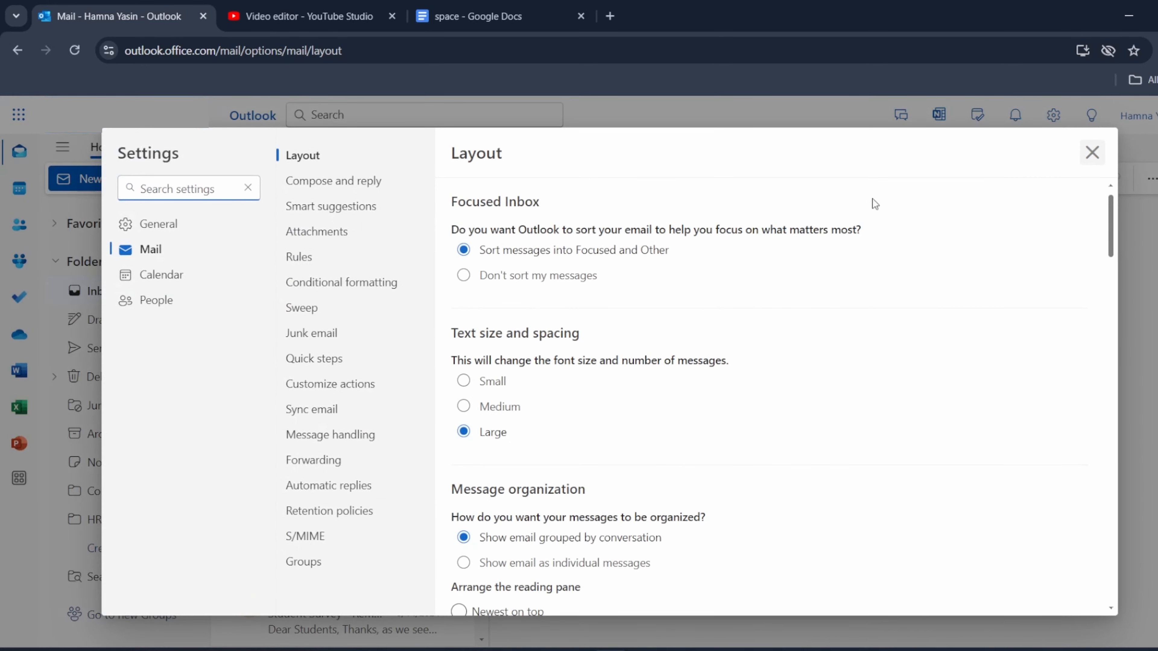
pyautogui.click(322, 364)
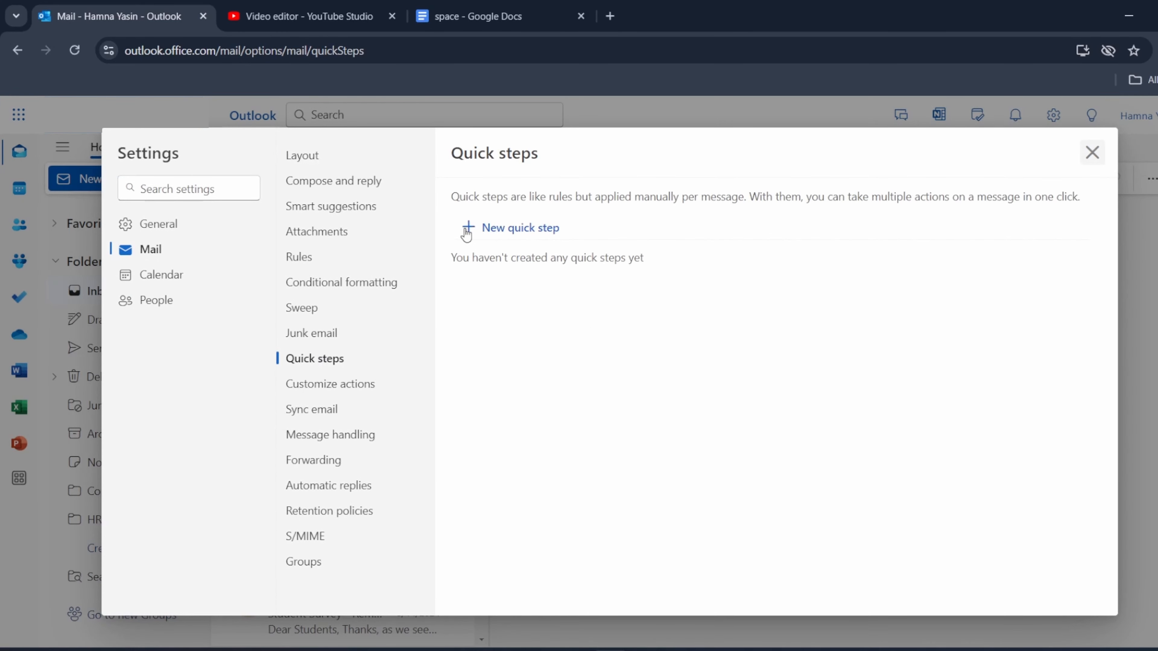
pyautogui.click(526, 230)
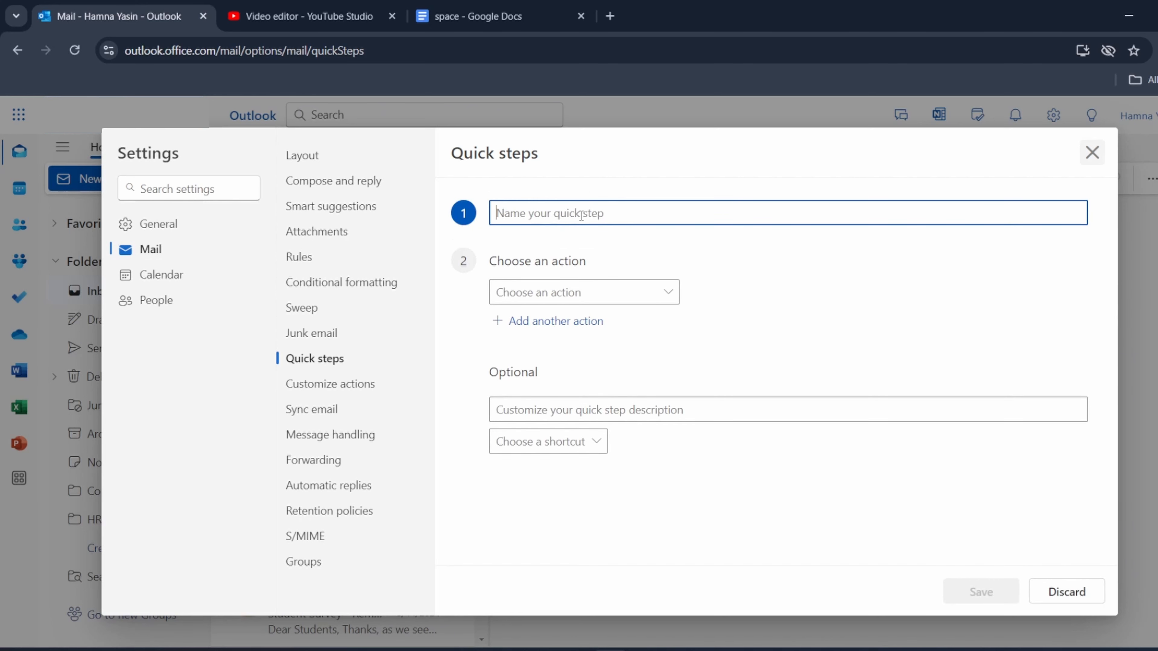
pyautogui.write('email')
pyautogui.click(640, 294)
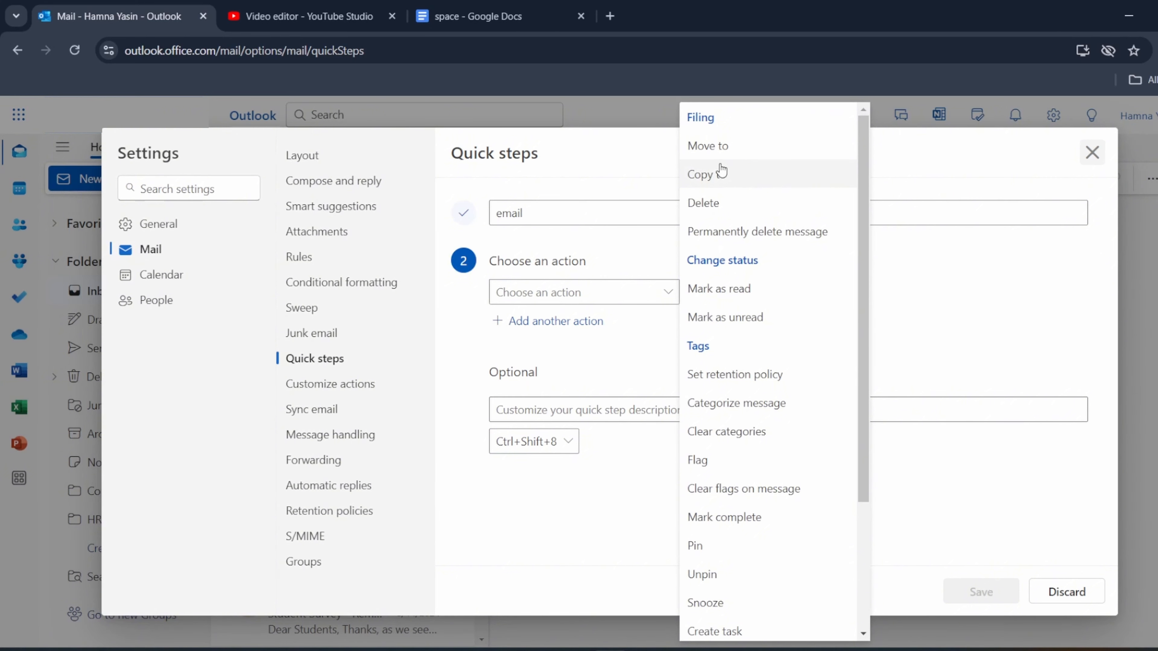
pyautogui.click(755, 214)
# Assign Ctrl+Shift+5 to the "email" quick step, save it and close the settings
pyautogui.click(549, 451)
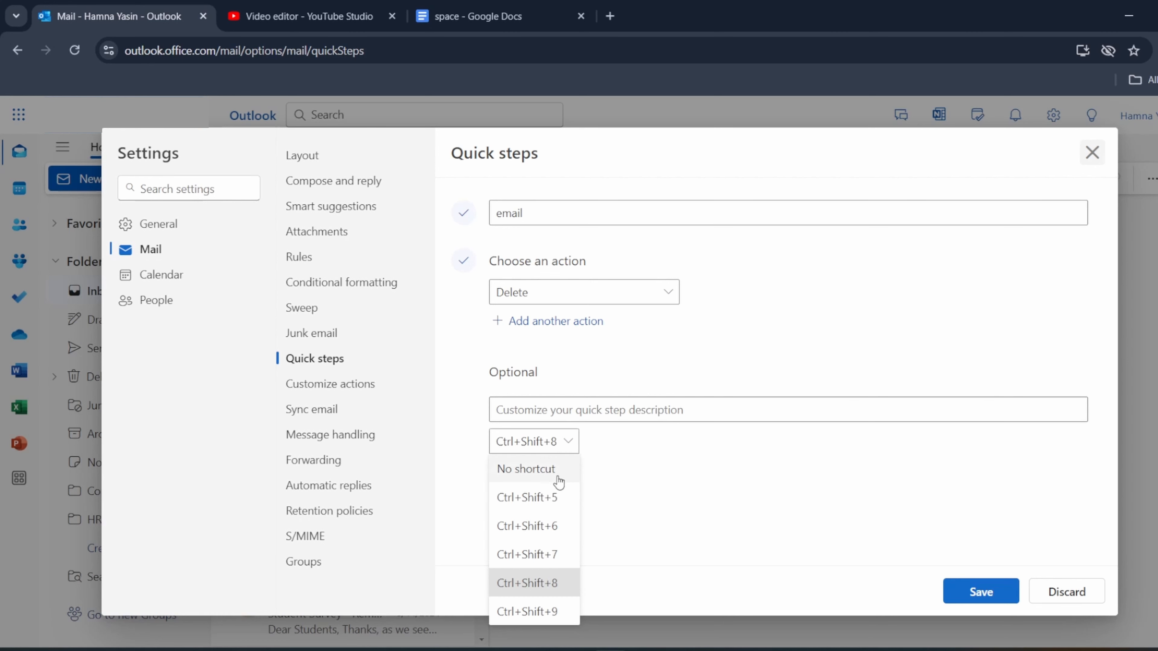
pyautogui.click(551, 497)
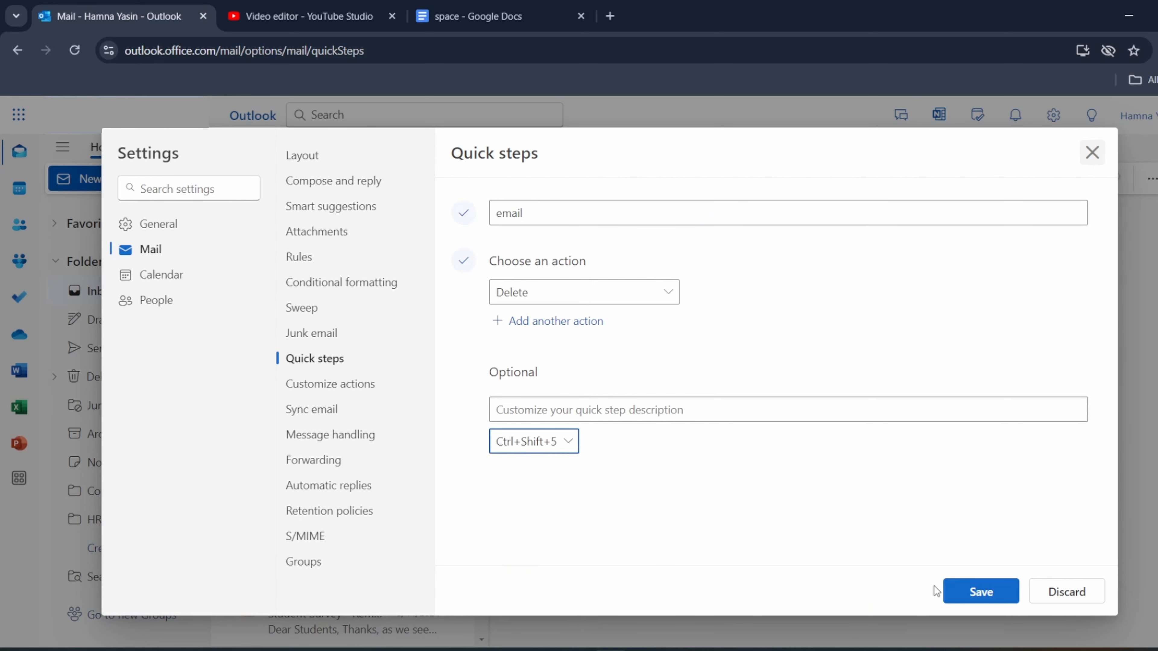
pyautogui.click(986, 593)
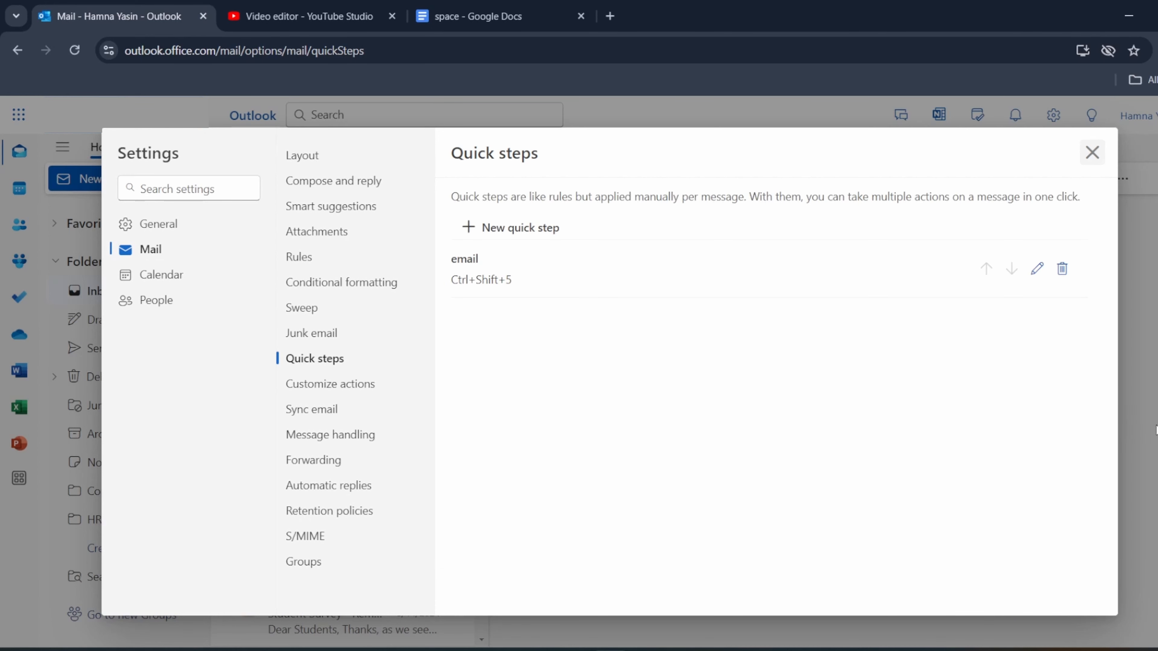
pyautogui.click(1129, 427)
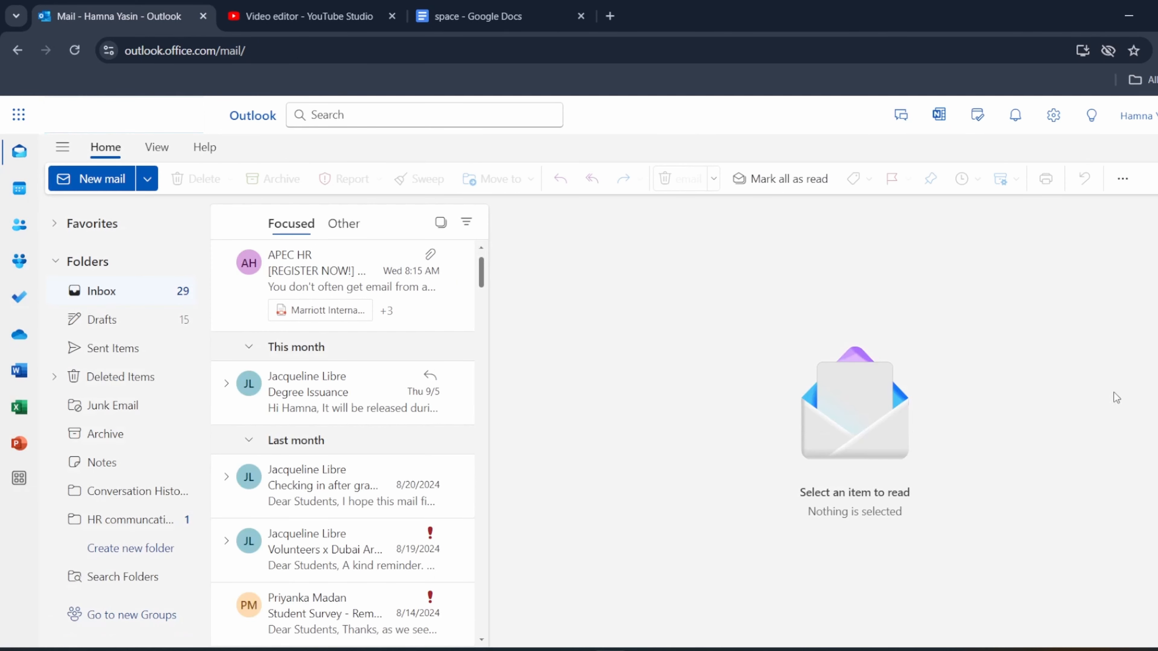
# Apply the "email" quick step to the Degree Issuance message to delete it
pyautogui.click(322, 401)
pyautogui.hotkey('ctrl', 'shift', '5')
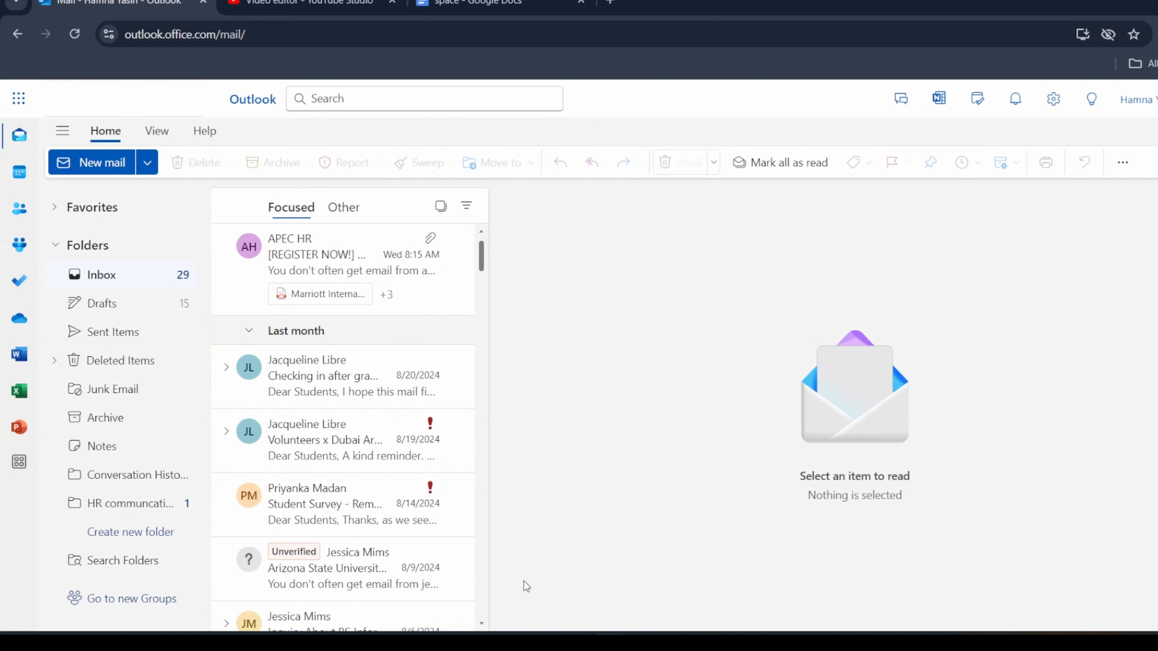
# Open the Drafts folder and view the draft about further internship opportunities in the HR department
pyautogui.click(109, 320)
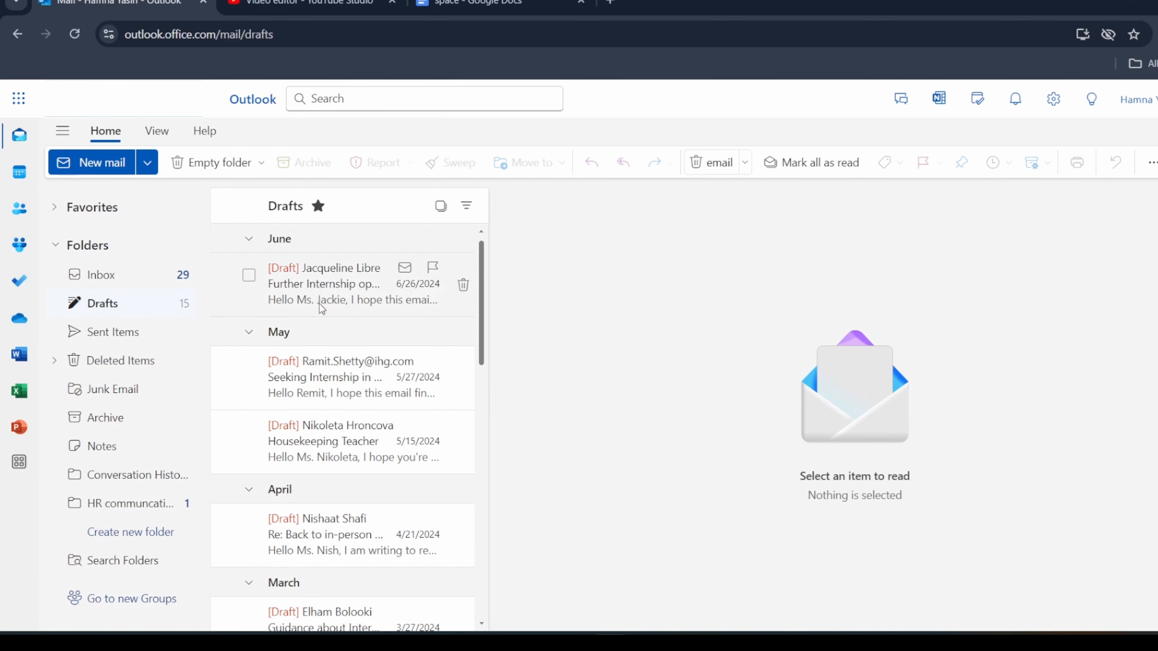
pyautogui.click(319, 305)
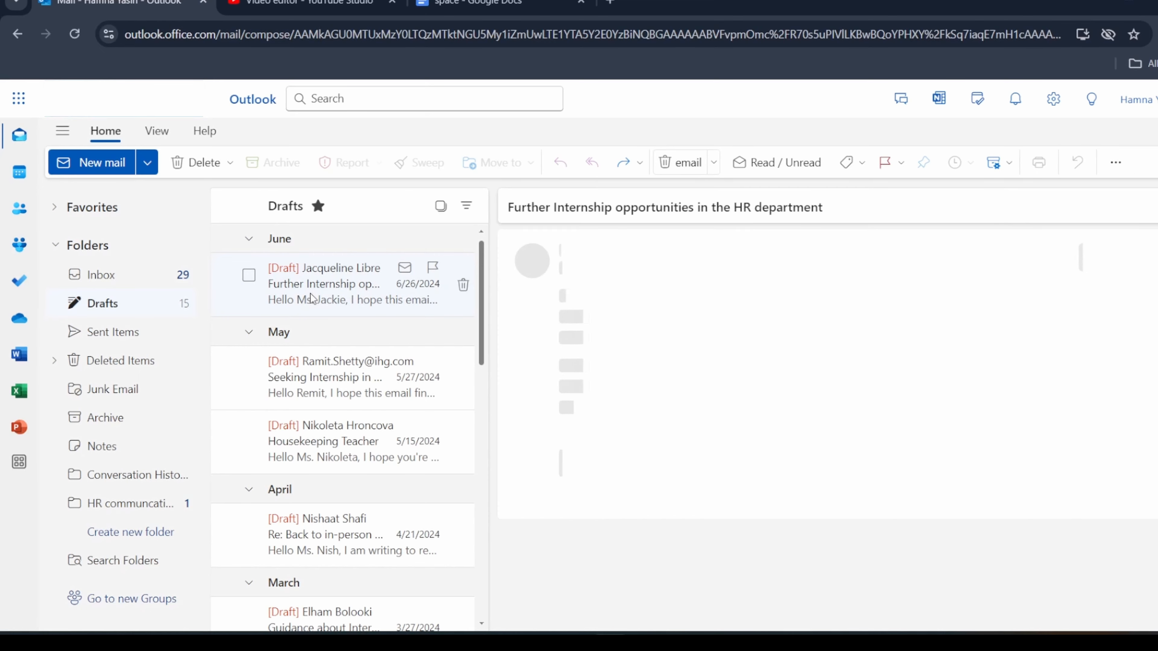
pyautogui.click(591, 213)
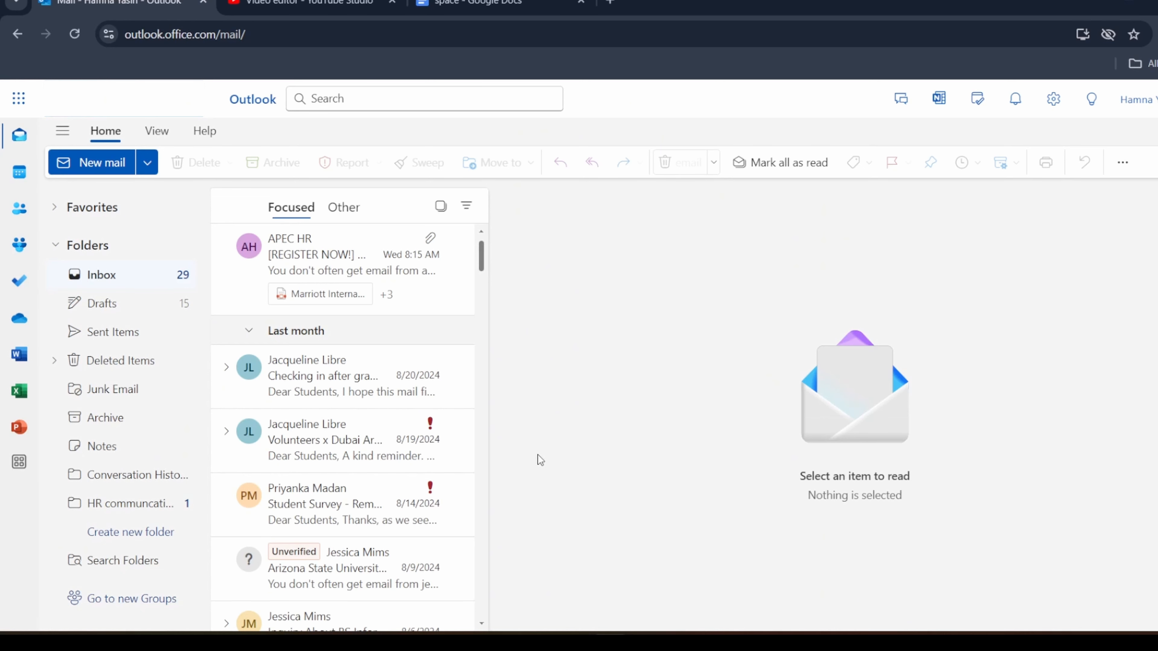
# Create a new category named "work" from the APEC HR message in the Inbox and assign it to that message
pyautogui.rightClick(318, 247)
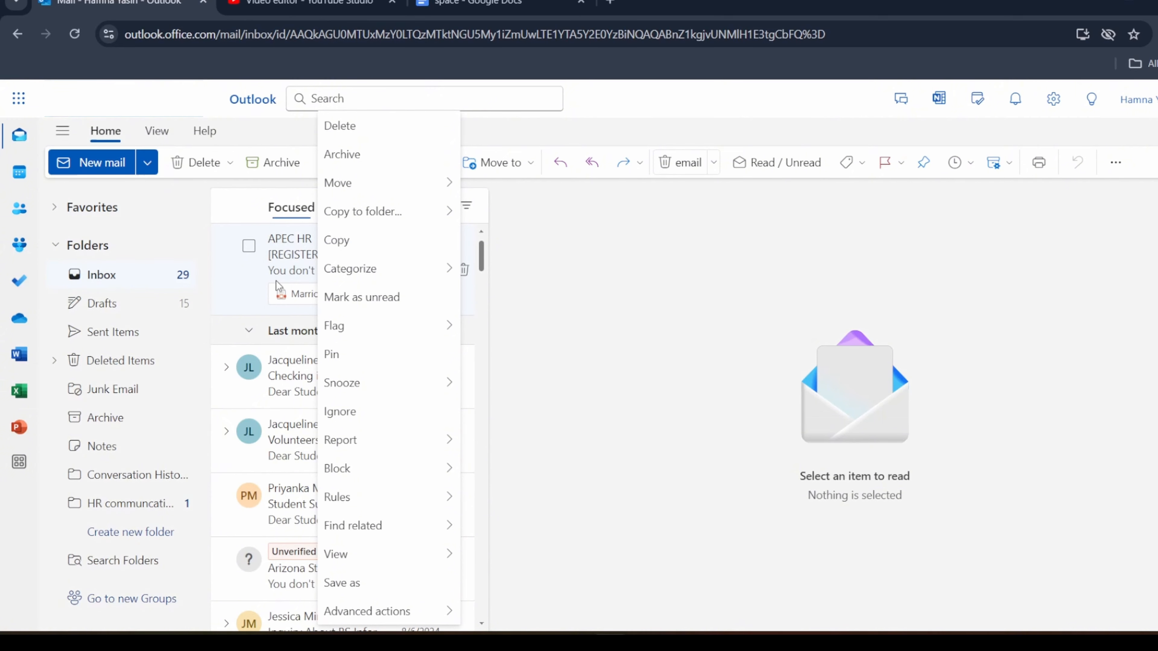
pyautogui.moveTo(397, 279)
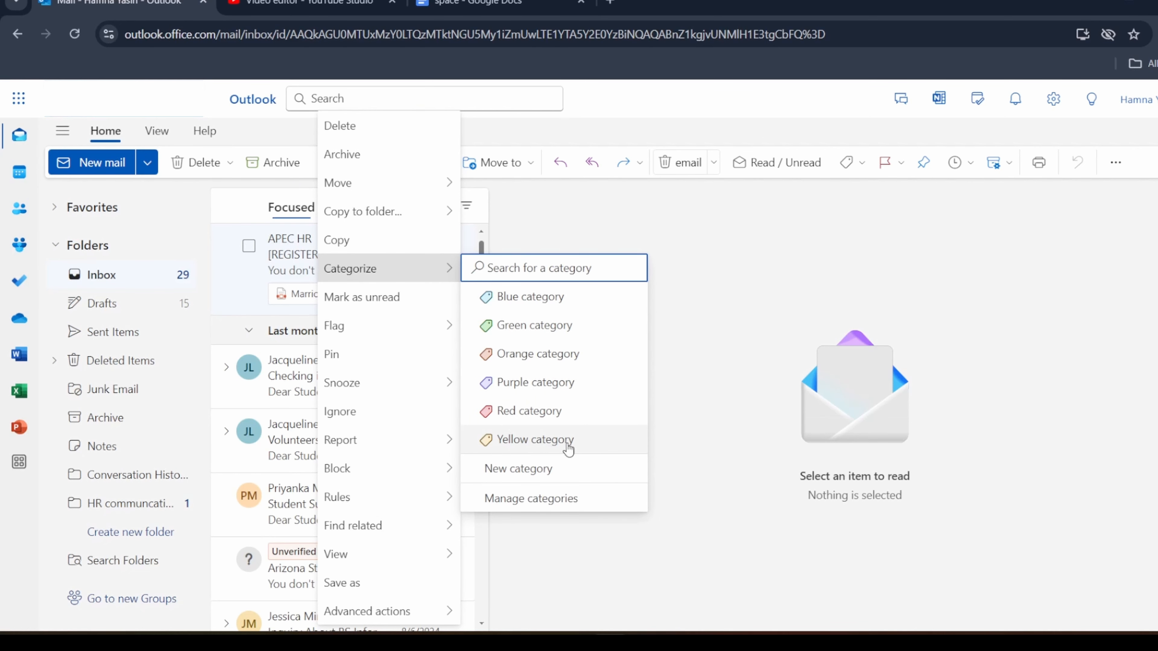
pyautogui.click(521, 477)
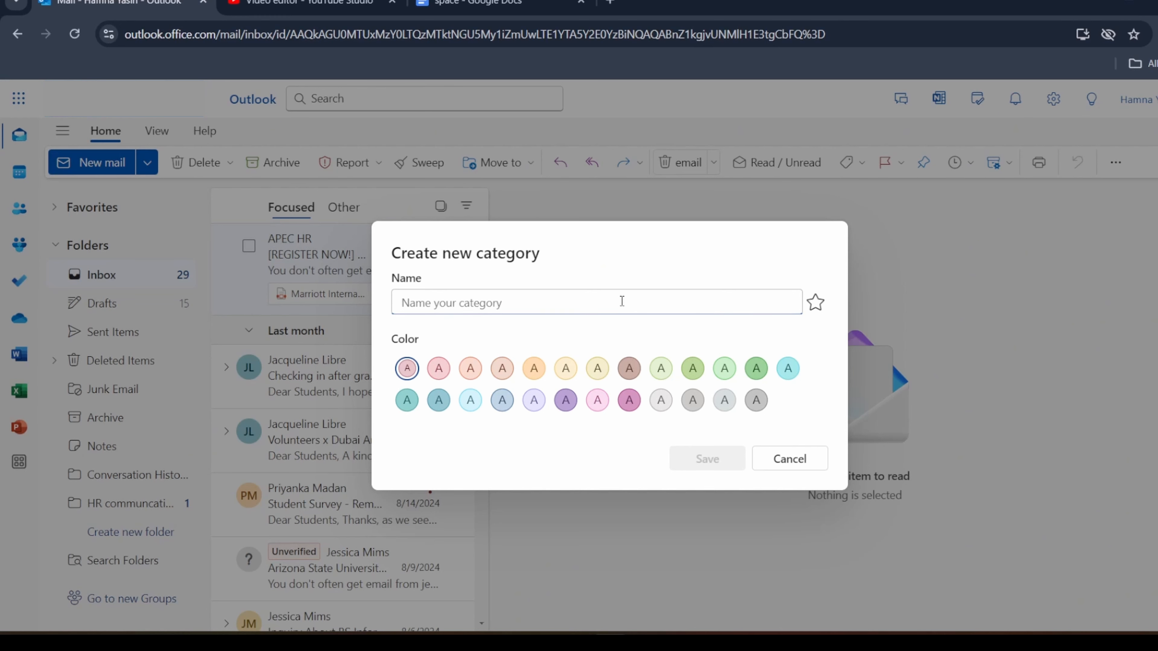
pyautogui.write('wor')
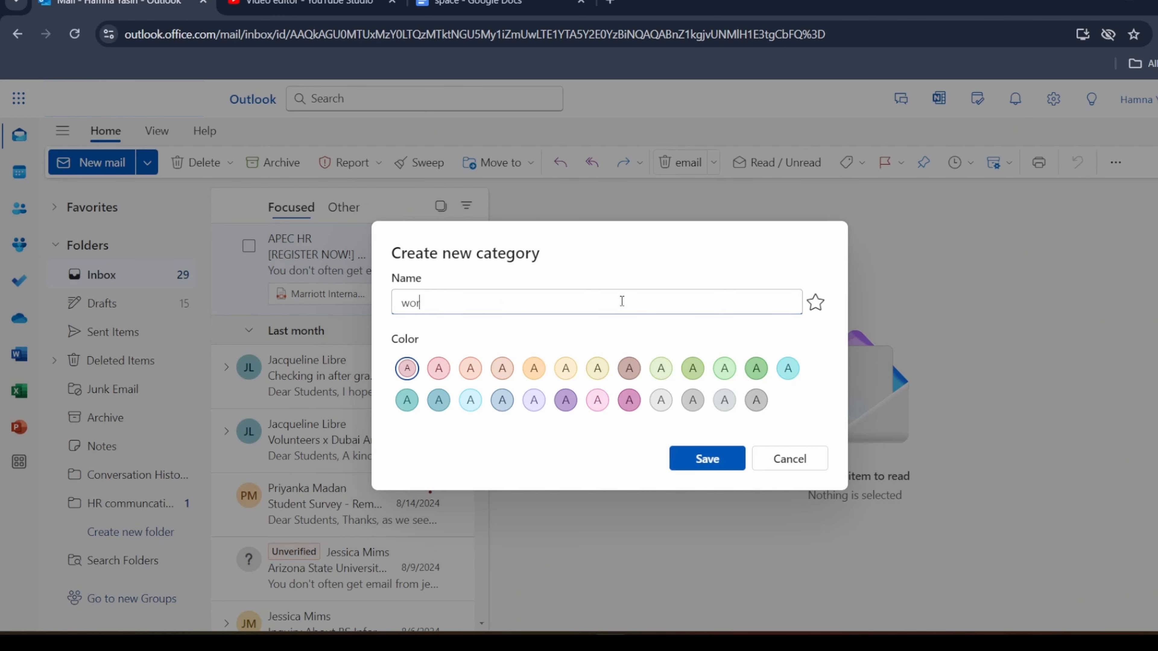
pyautogui.write('k')
pyautogui.click(737, 457)
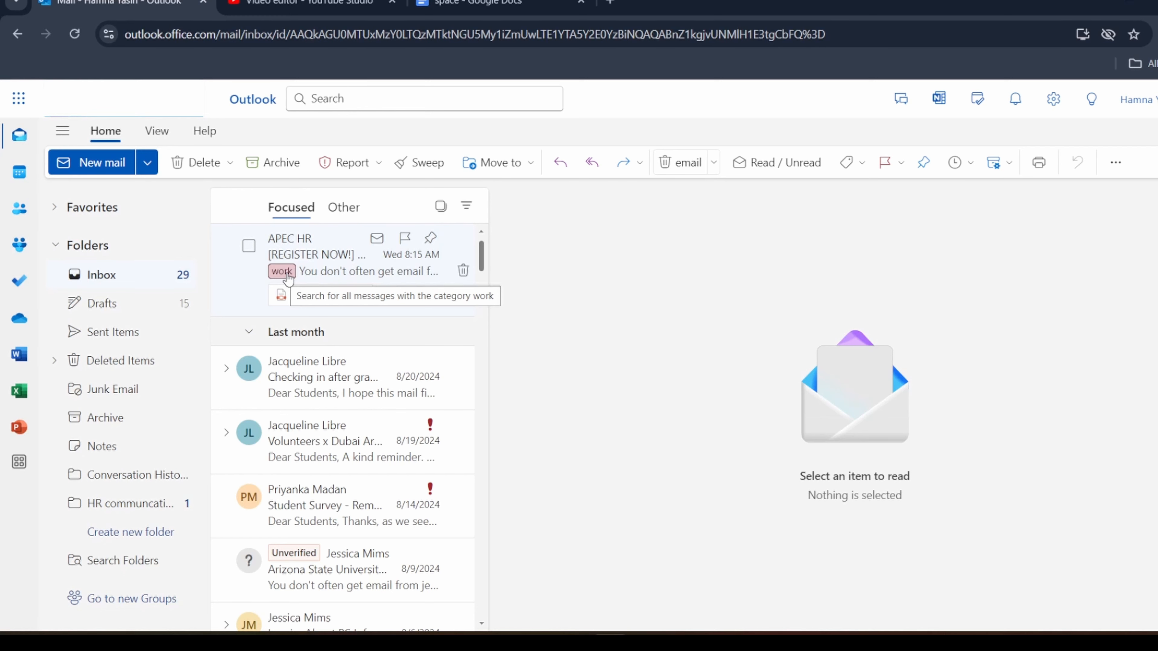
# List all messages carrying the "work" category and return to the Inbox
pyautogui.click(287, 274)
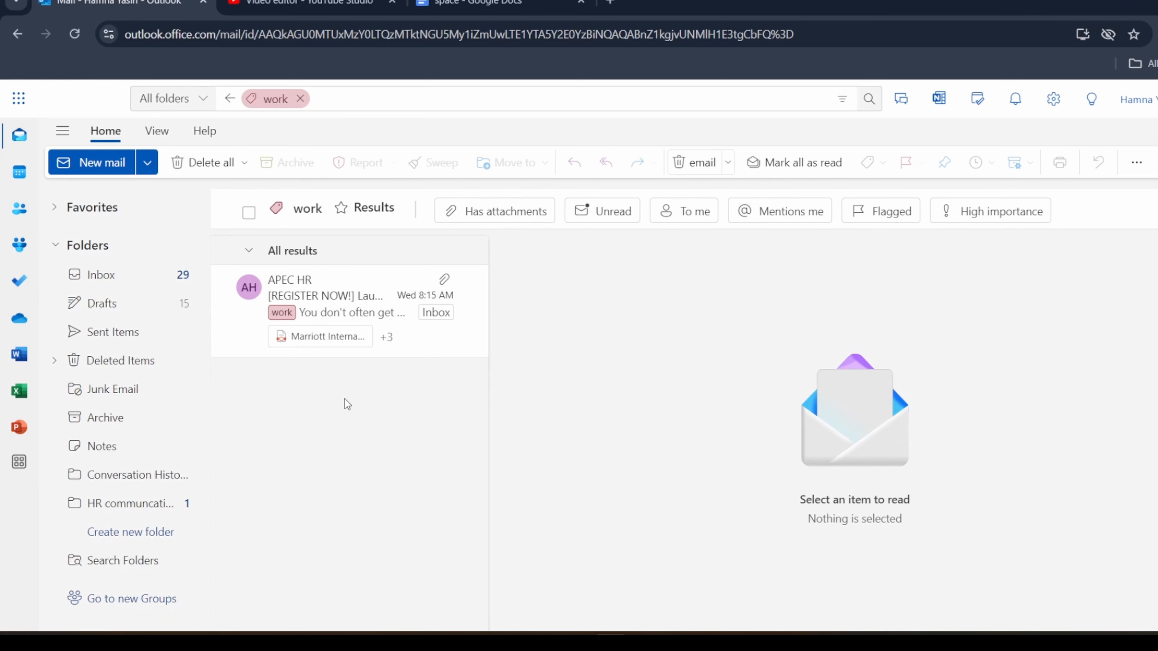
pyautogui.click(96, 275)
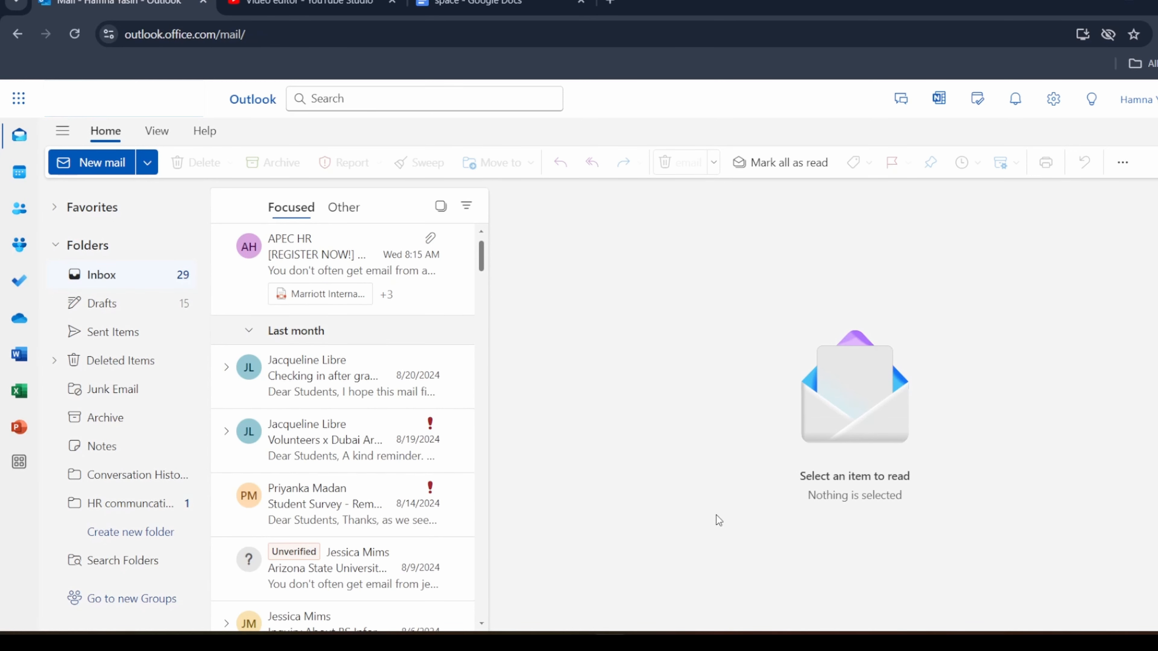
# Sweep the Human Resources sender of "Thank you for your application", always moving messages older than 10 days to Deleted Items, and return to the Inbox
pyautogui.scroll(-12, 437, 372)
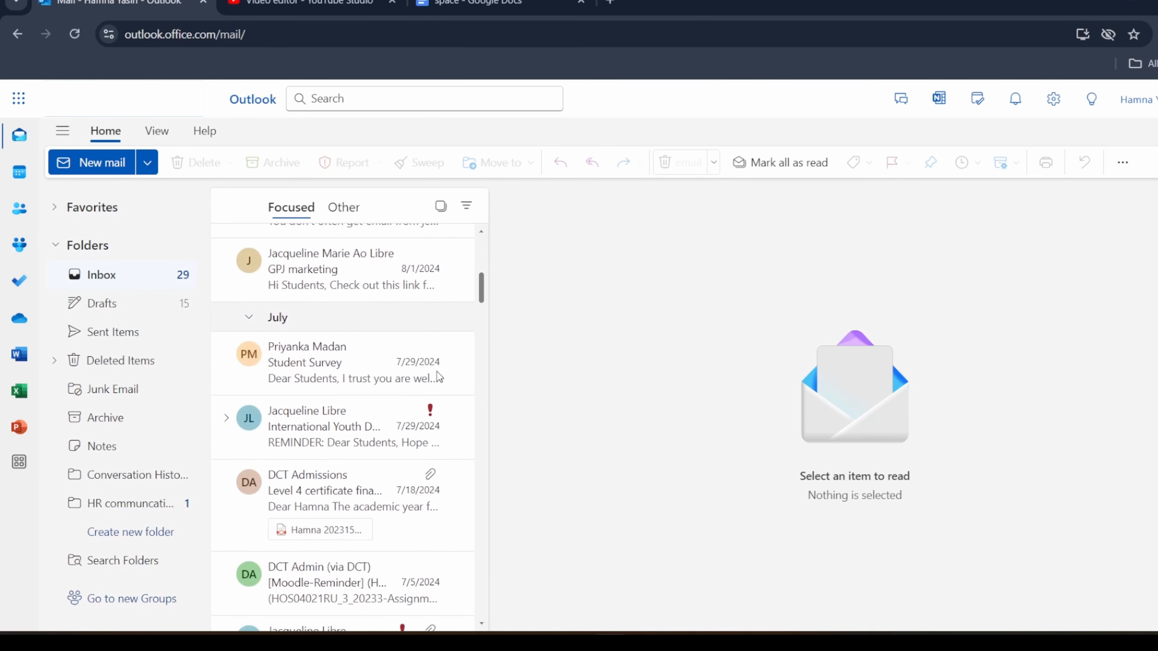
pyautogui.scroll(-10, 436, 372)
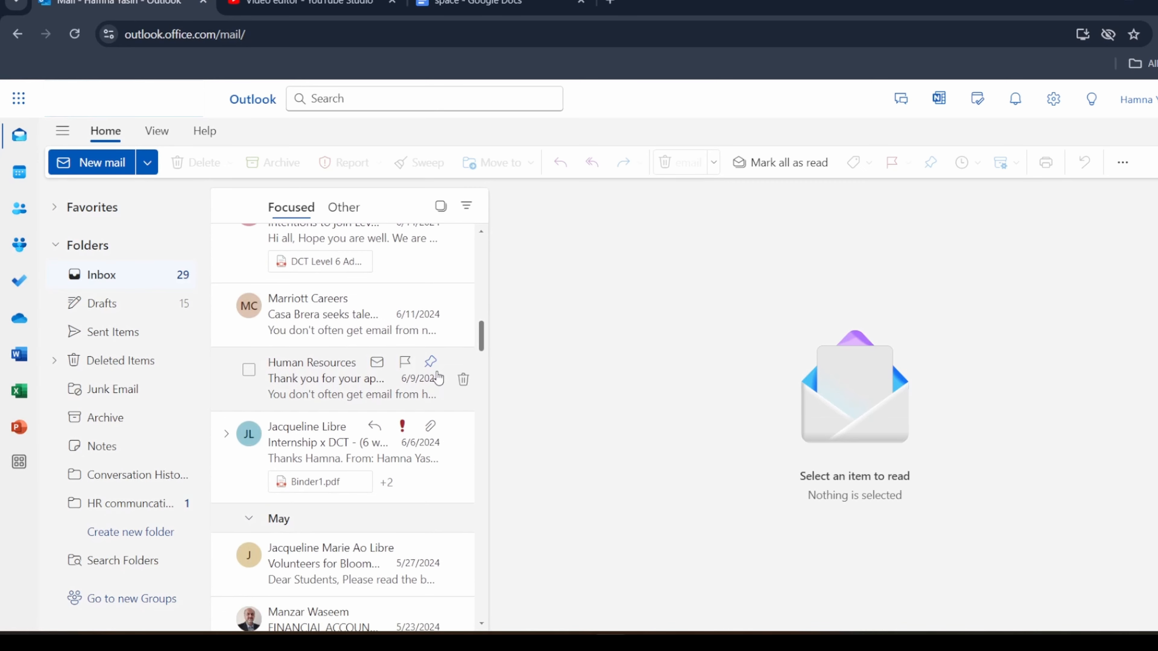
pyautogui.click(335, 384)
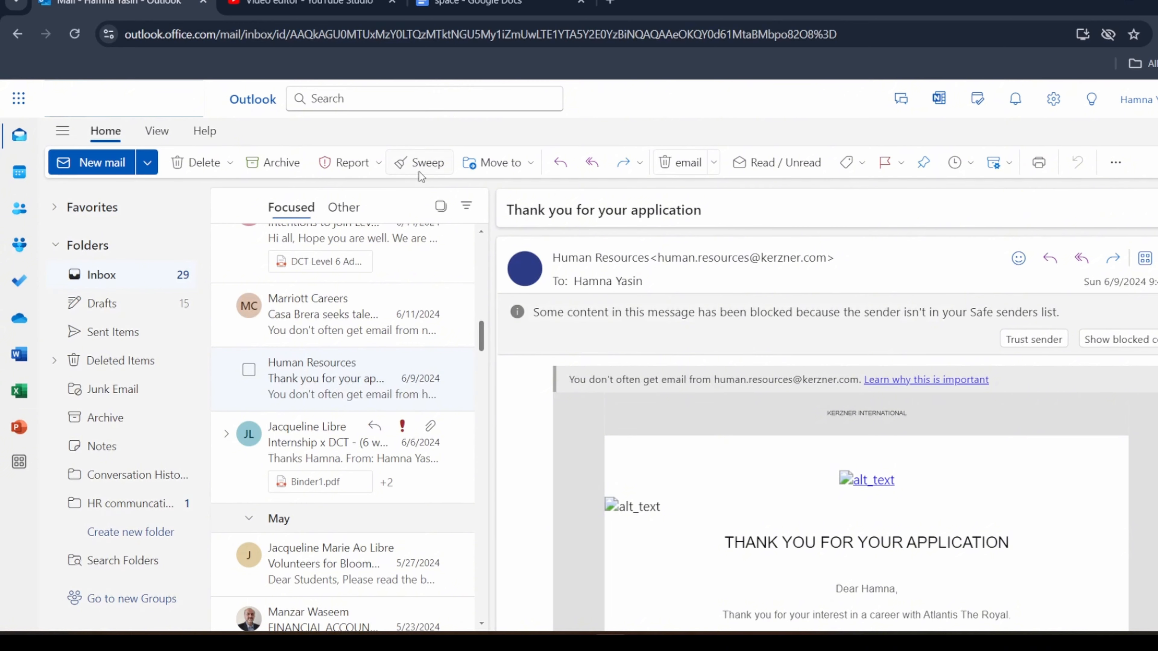
pyautogui.click(431, 165)
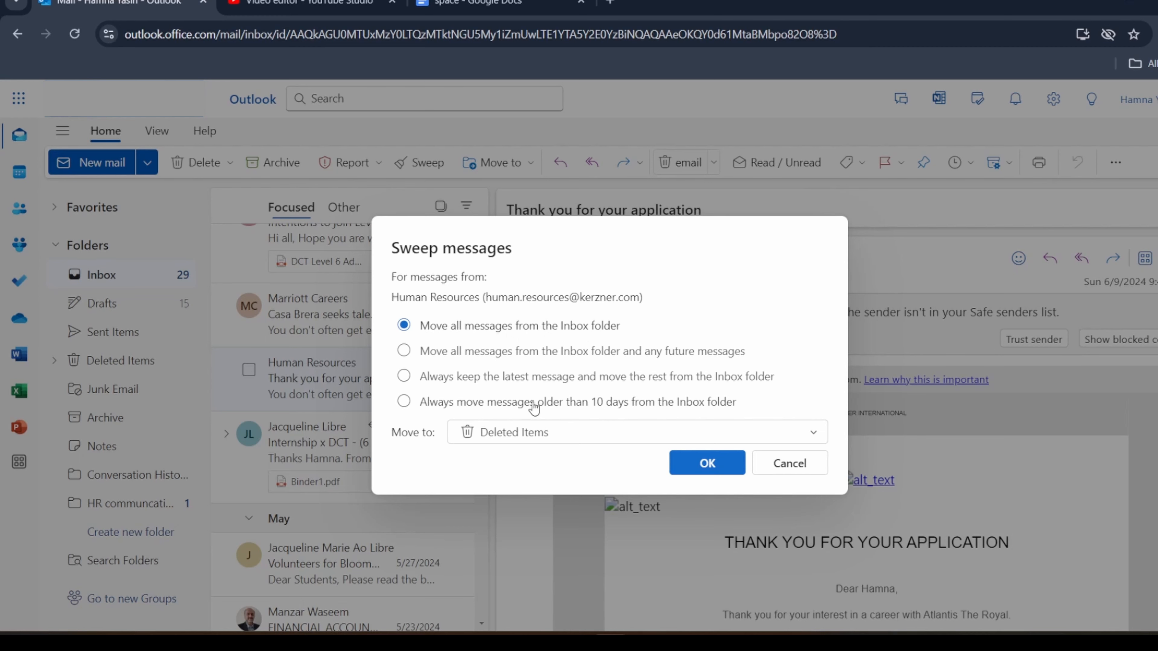
pyautogui.click(541, 436)
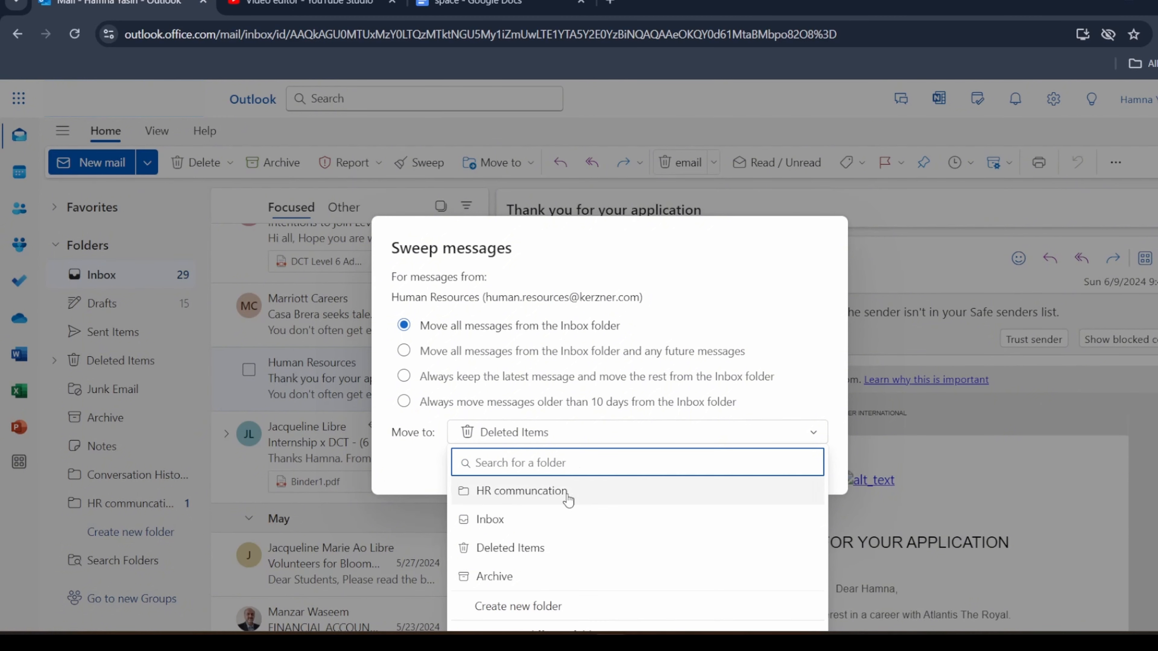
pyautogui.click(709, 402)
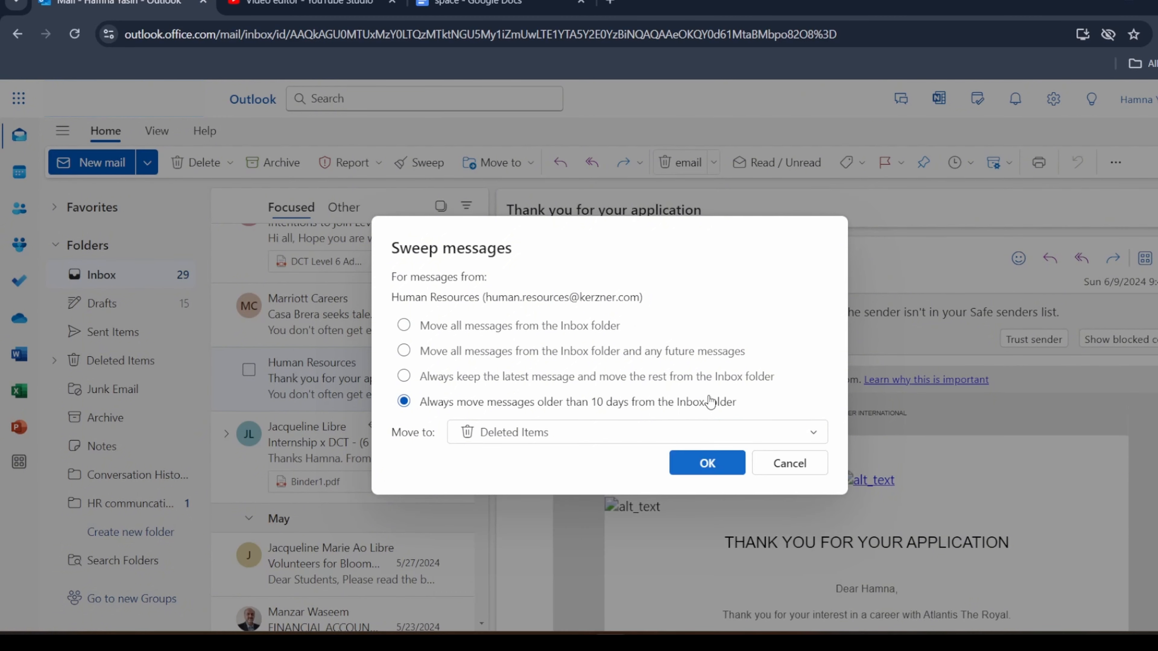
pyautogui.click(708, 464)
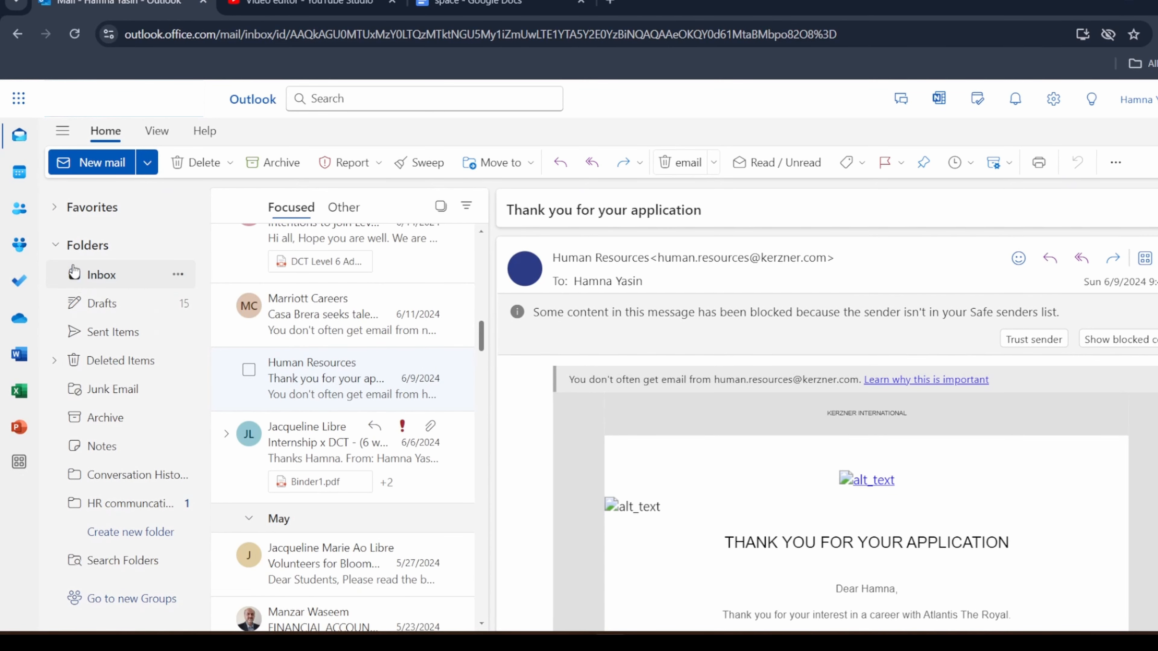
pyautogui.click(96, 274)
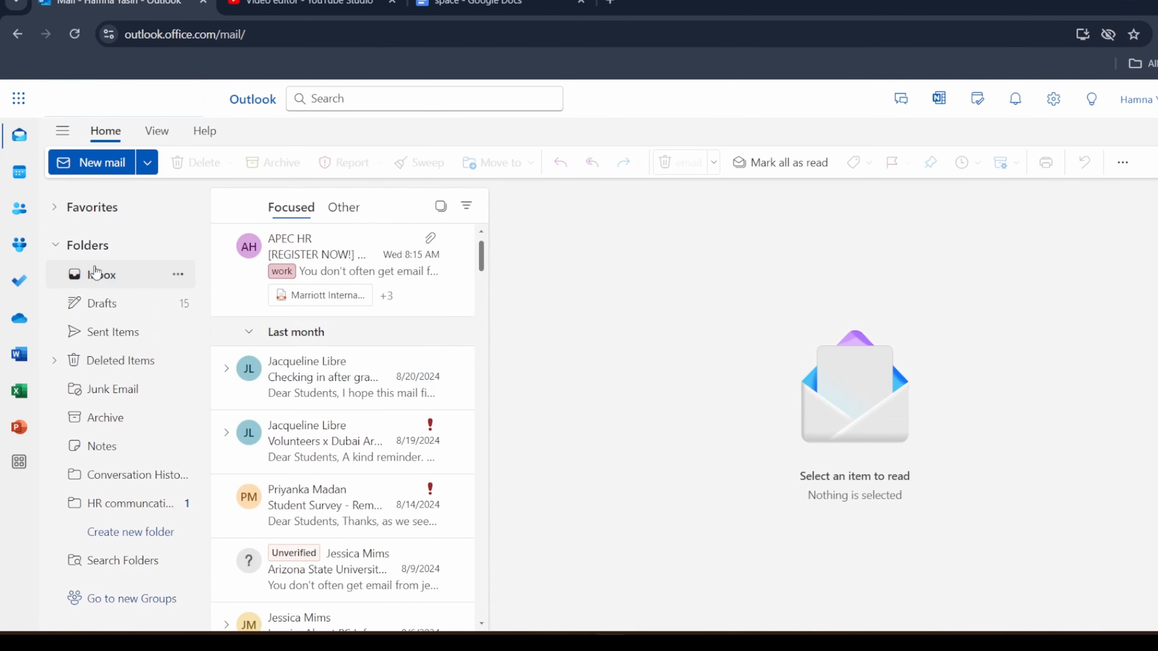